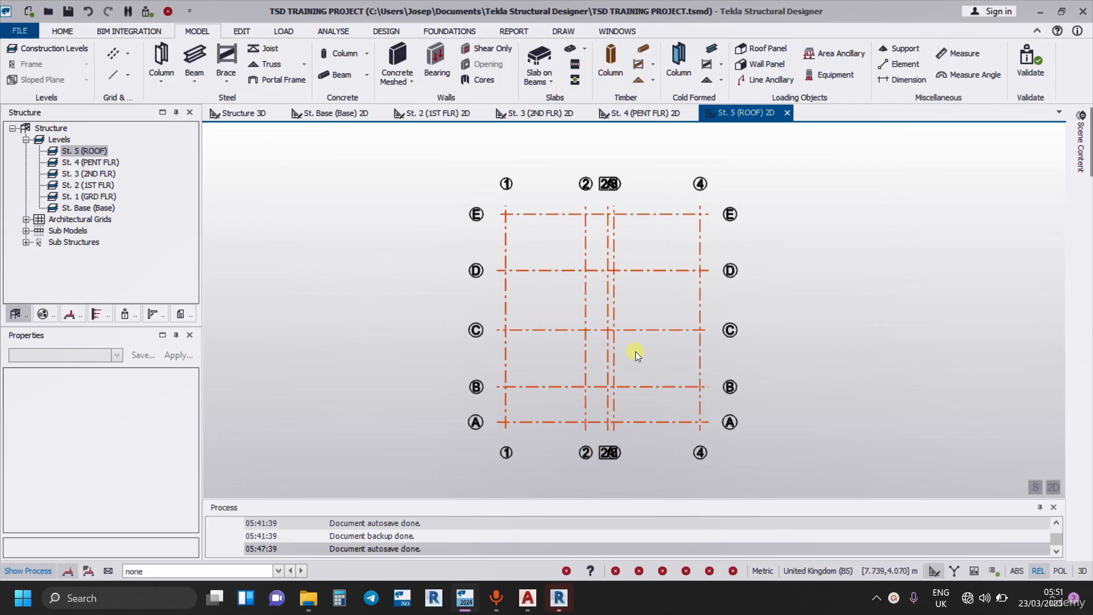
- Switch to the OKEKE STRUCT2 drawing in AutoCAD and examine the dimensions of column sections 1-1 and 4-4
left_click(610, 377)
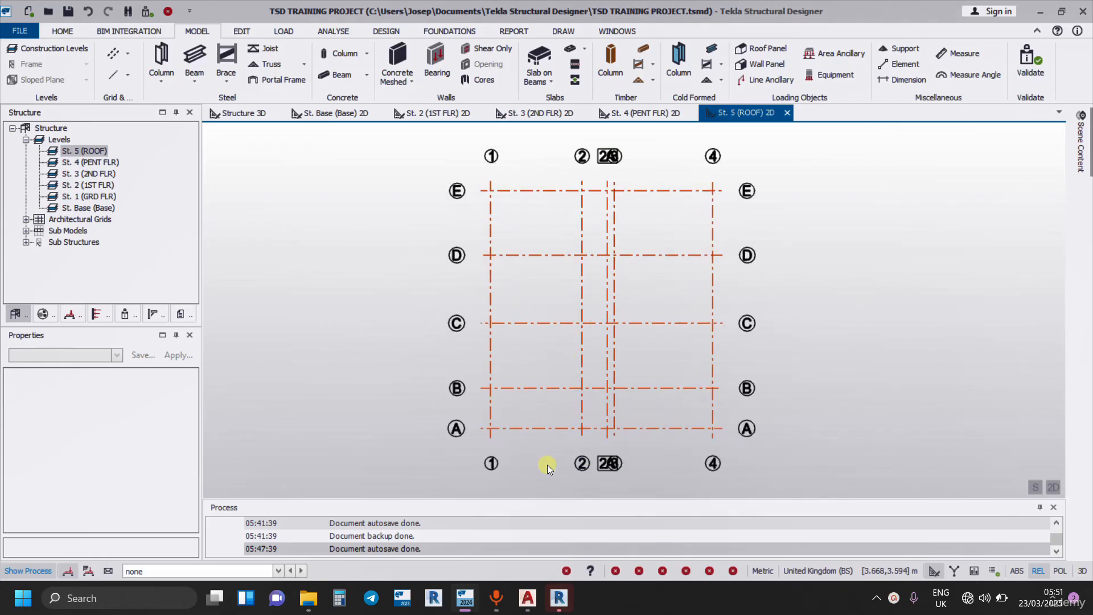
left_click(528, 597)
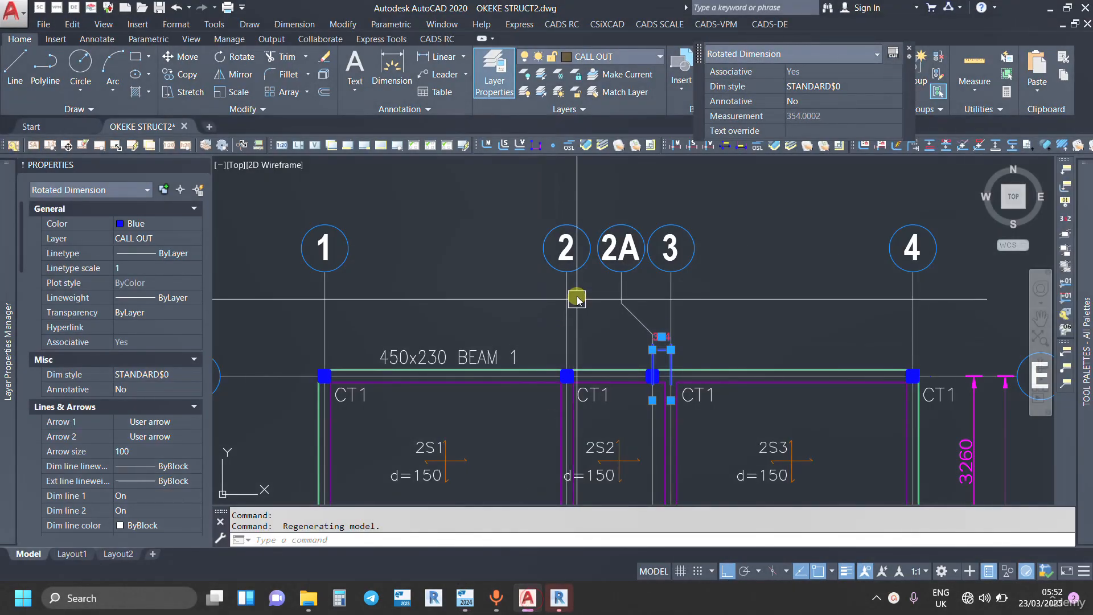
scroll(575, 290, "down", 5)
scroll(572, 284, "down", 5)
middle_click_drag(620, 392, 372, 418)
scroll(865, 368, "up", 5)
scroll(712, 328, "up", 8)
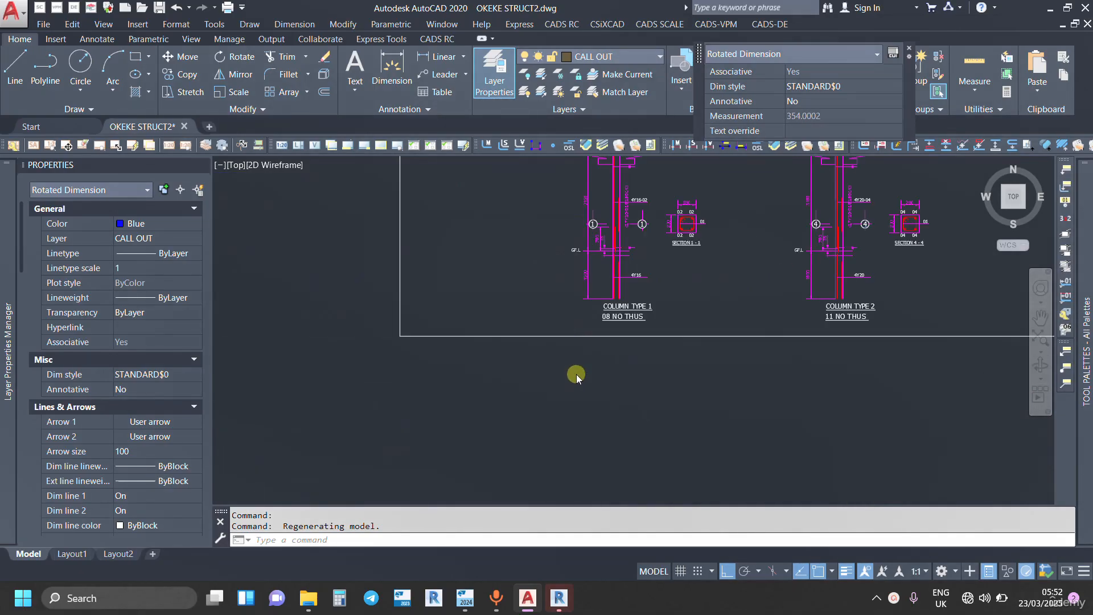
middle_click_drag(683, 286, 620, 387)
scroll(621, 393, "down", 6)
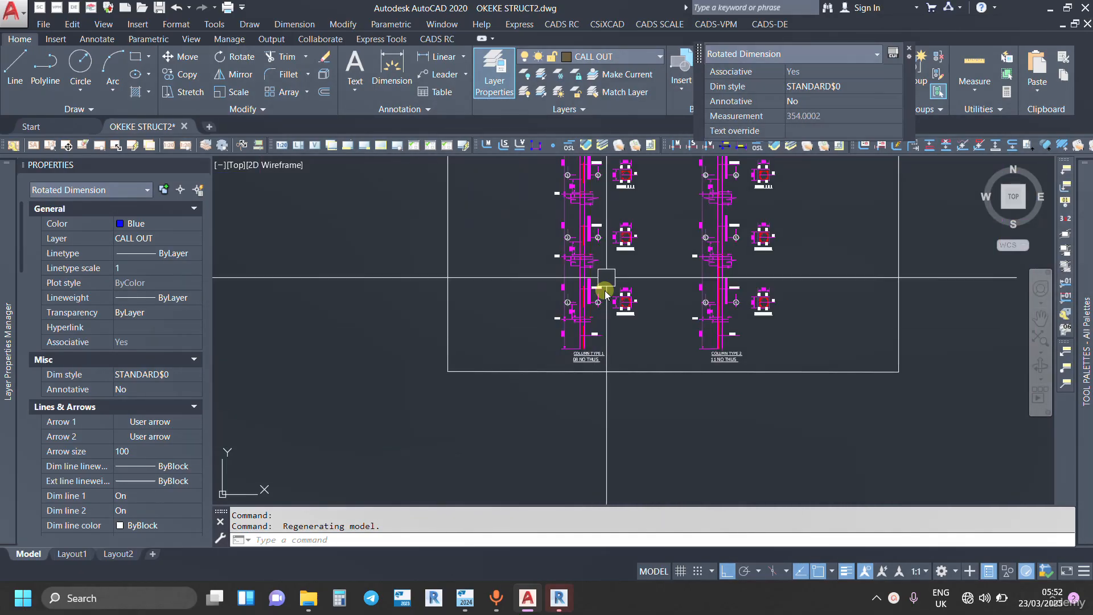
scroll(609, 279, "up", 3)
middle_click_drag(643, 446, 594, 392)
scroll(569, 398, "up", 3)
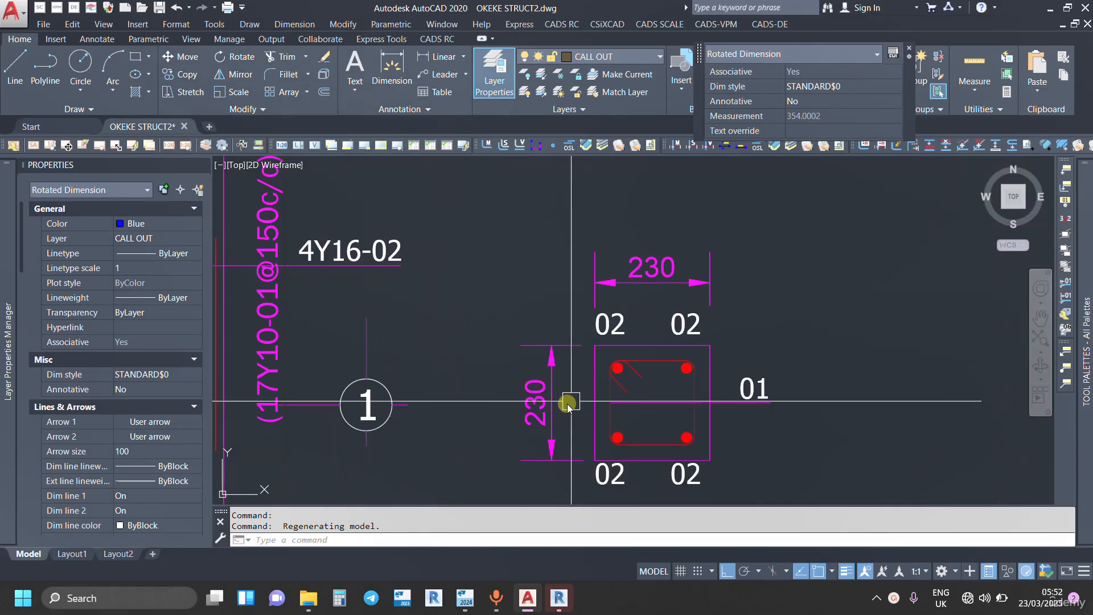
scroll(608, 376, "down", 8)
scroll(788, 401, "up", 4)
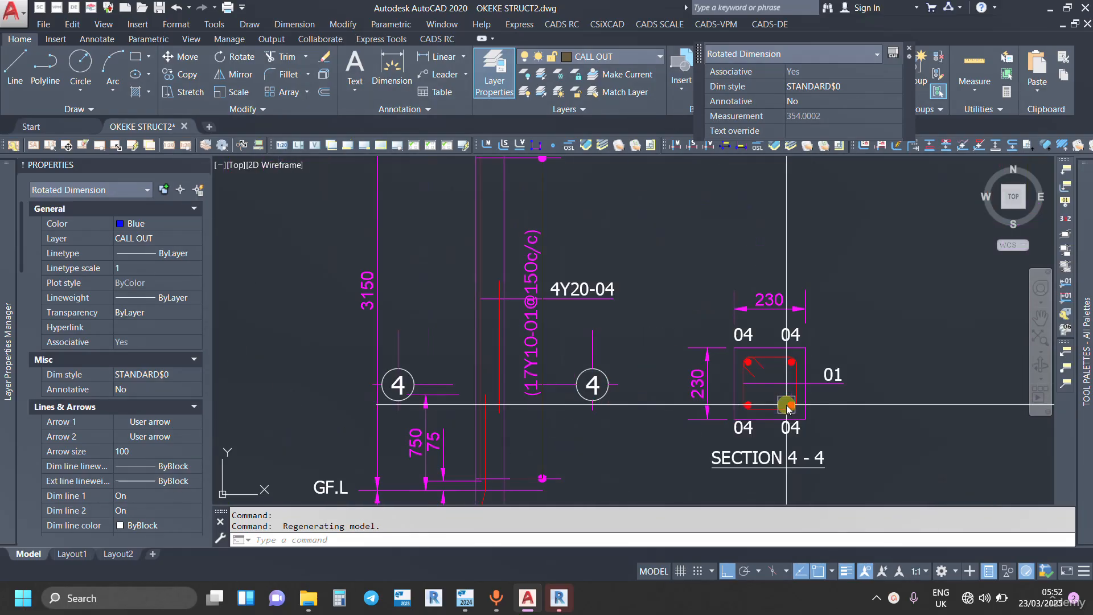
scroll(790, 397, "down", 7)
scroll(727, 318, "up", 2)
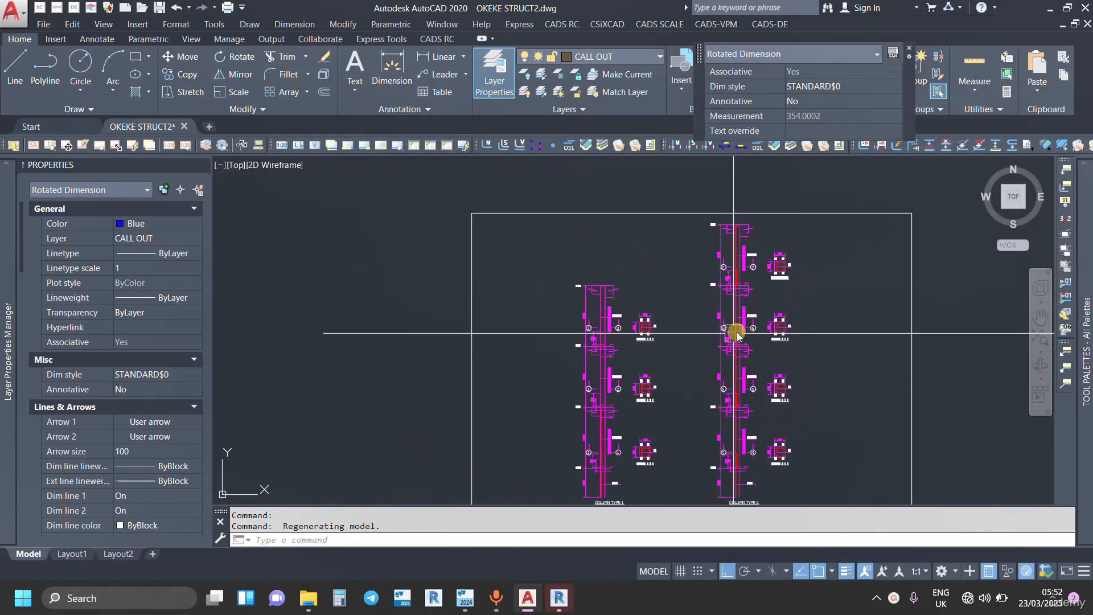
- Compare the titles and required quantities noted below the Column Type 1 and Column Type 2 elevations
middle_click_drag(727, 331, 698, 283)
scroll(603, 449, "up", 3)
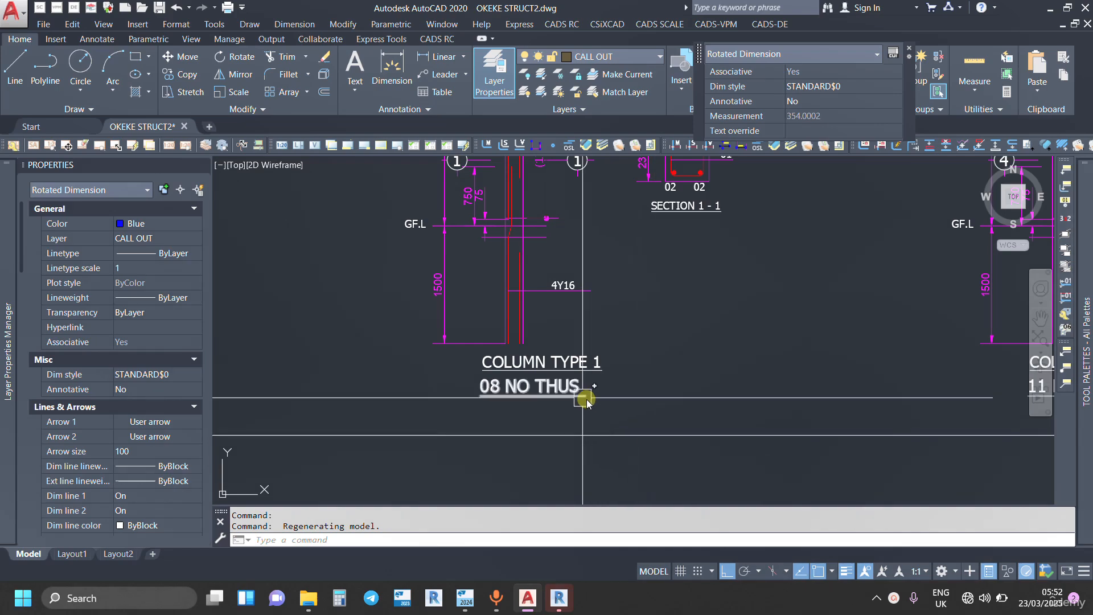
scroll(487, 389, "down", 5)
scroll(609, 371, "up", 4)
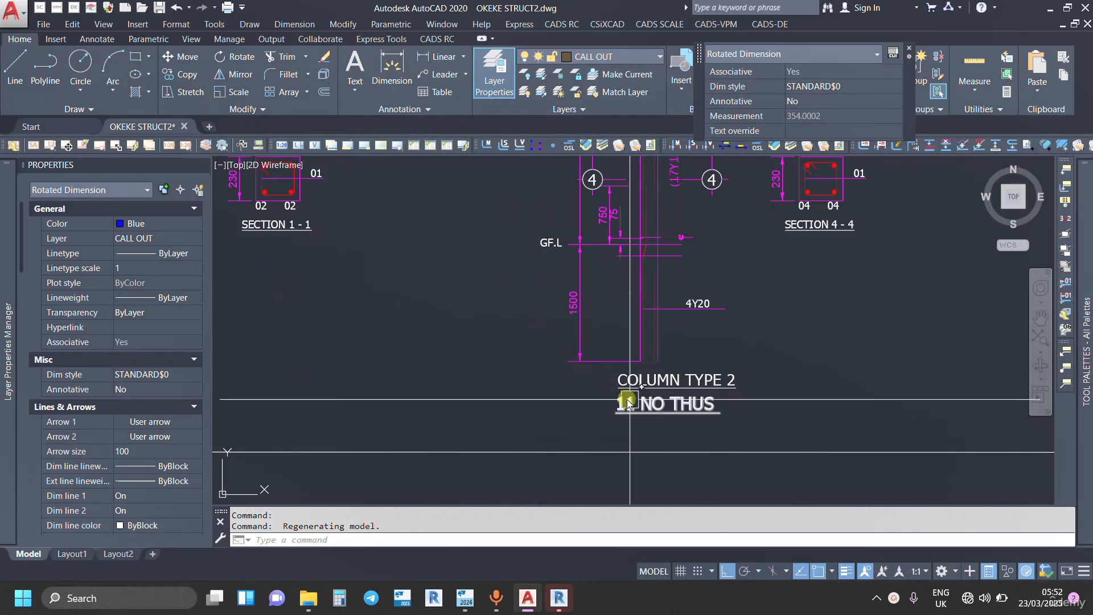
scroll(811, 393, "down", 1)
scroll(811, 393, "down", 4)
scroll(654, 414, "up", 4)
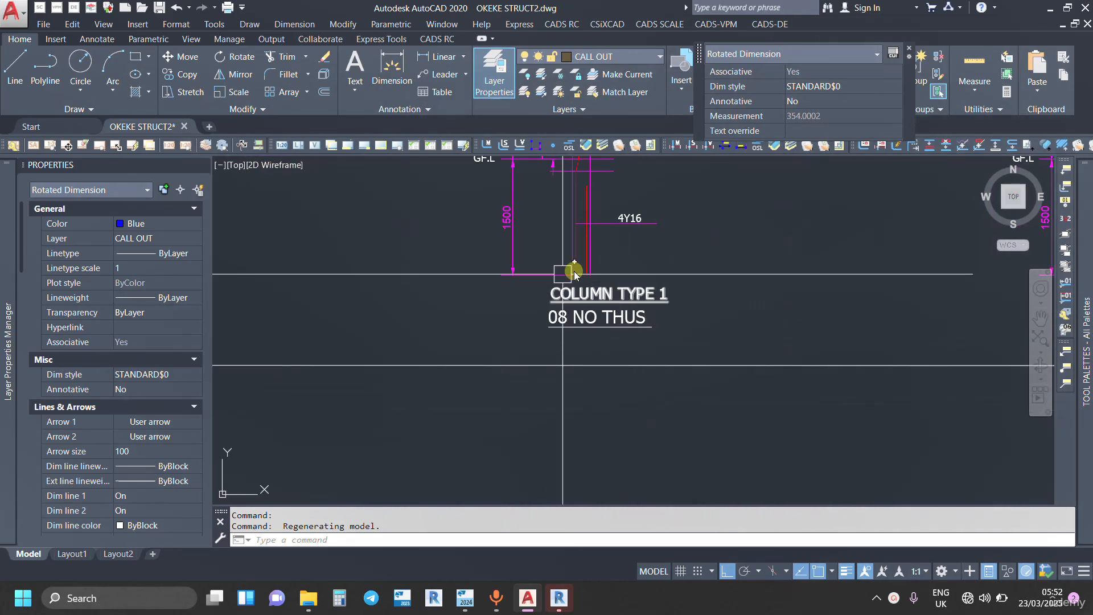
scroll(546, 341, "down", 4)
scroll(720, 349, "up", 4)
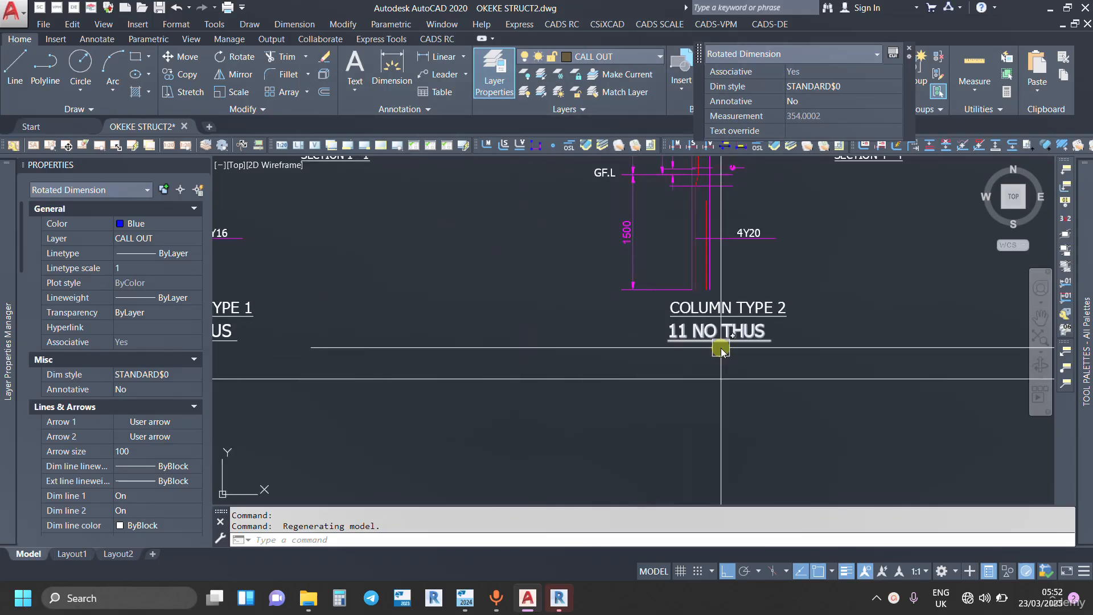
- Examine the CT1 and CT2 column marks on the first floor layout, including around gridlines 2A and 3
scroll(831, 356, "down", 8)
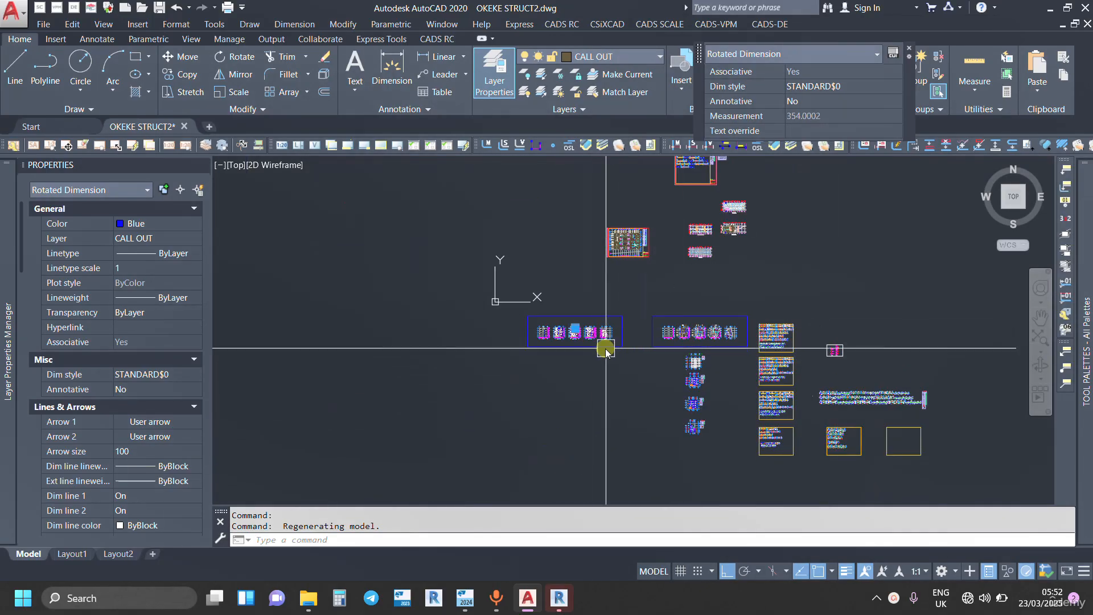
scroll(606, 351, "up", 9)
scroll(682, 355, "down", 2)
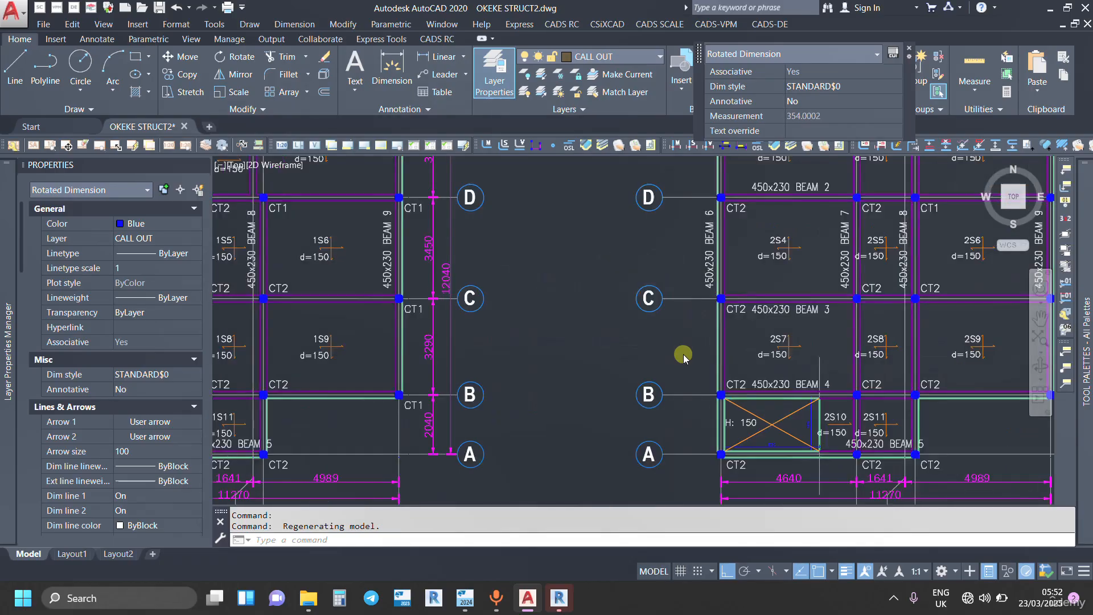
scroll(683, 355, "down", 3)
scroll(666, 315, "up", 3)
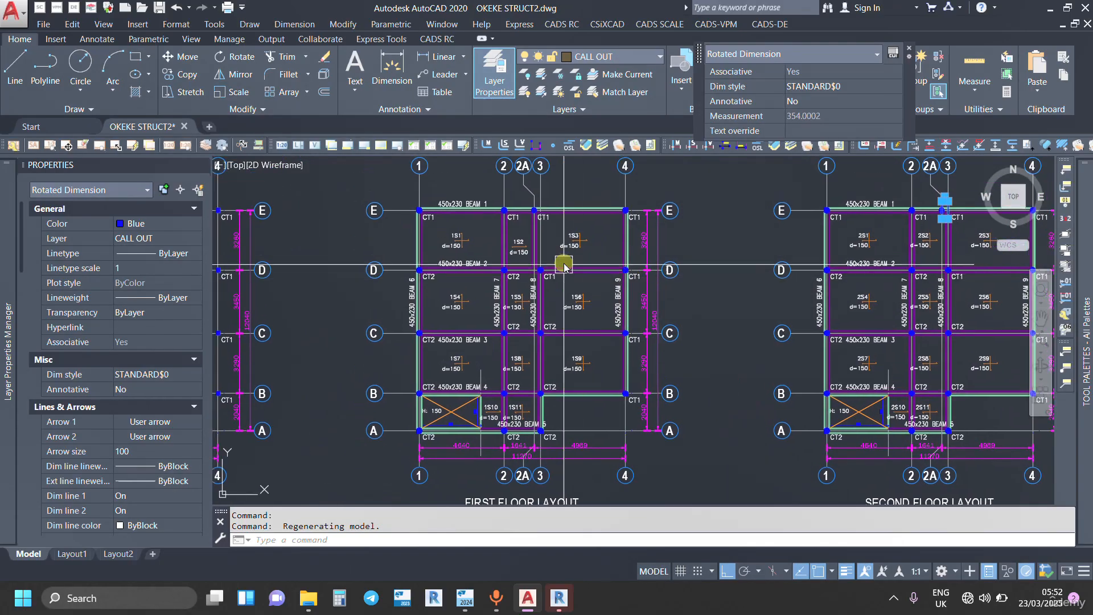
scroll(404, 205, "up", 4)
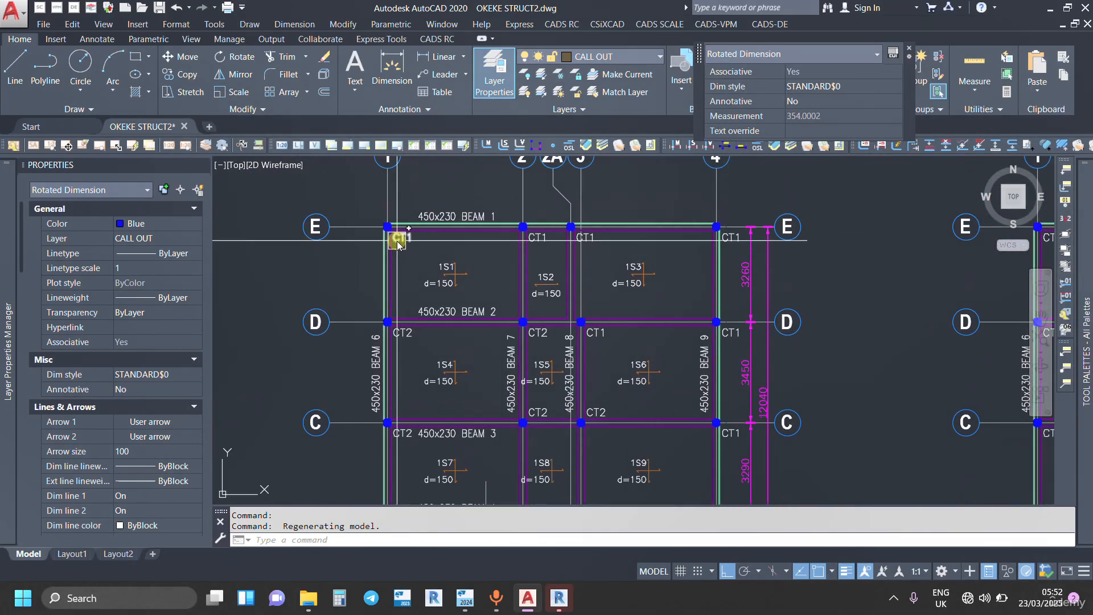
scroll(720, 242, "down", 2)
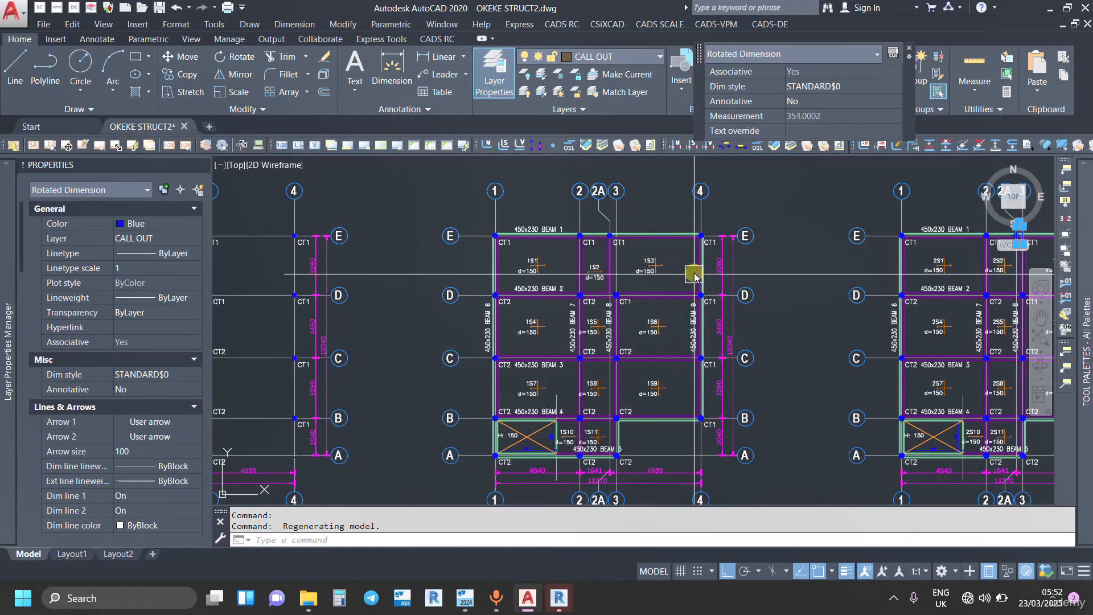
scroll(606, 285, "up", 5)
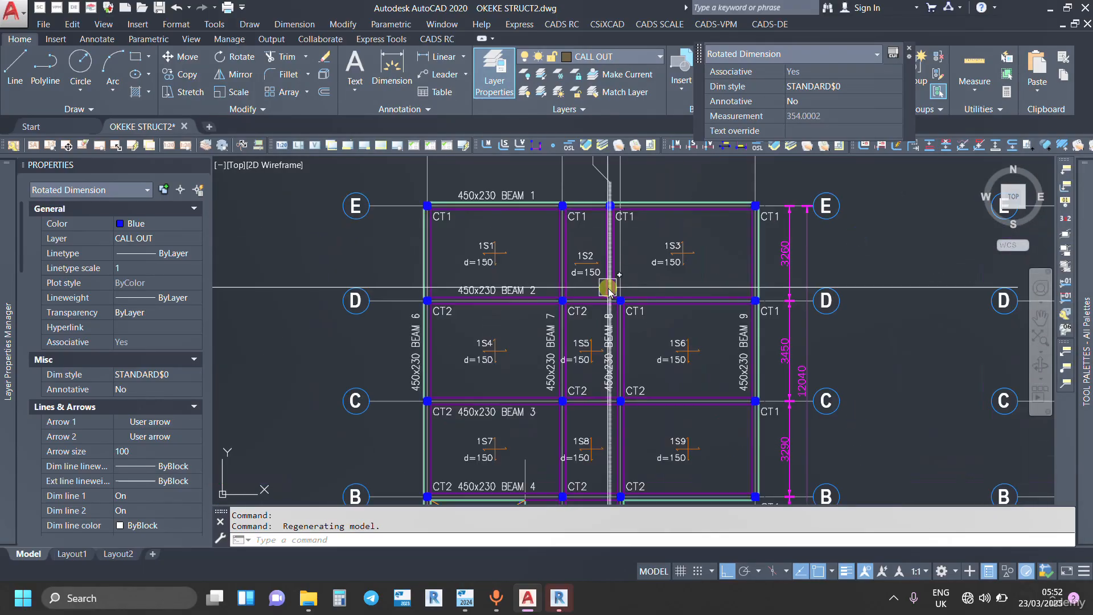
scroll(608, 273, "down", 5)
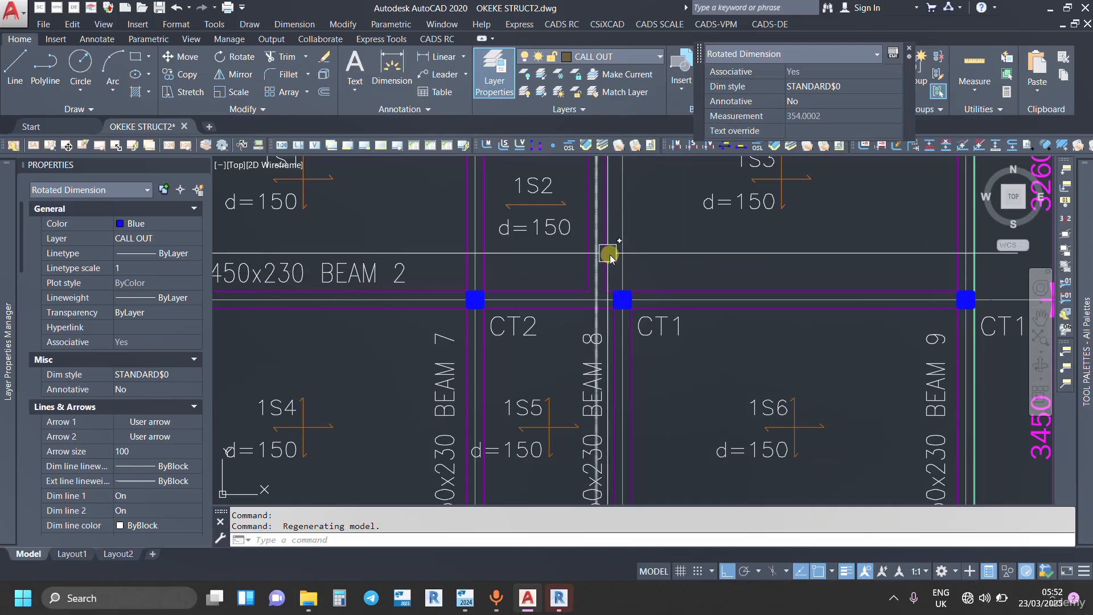
scroll(615, 256, "up", 2)
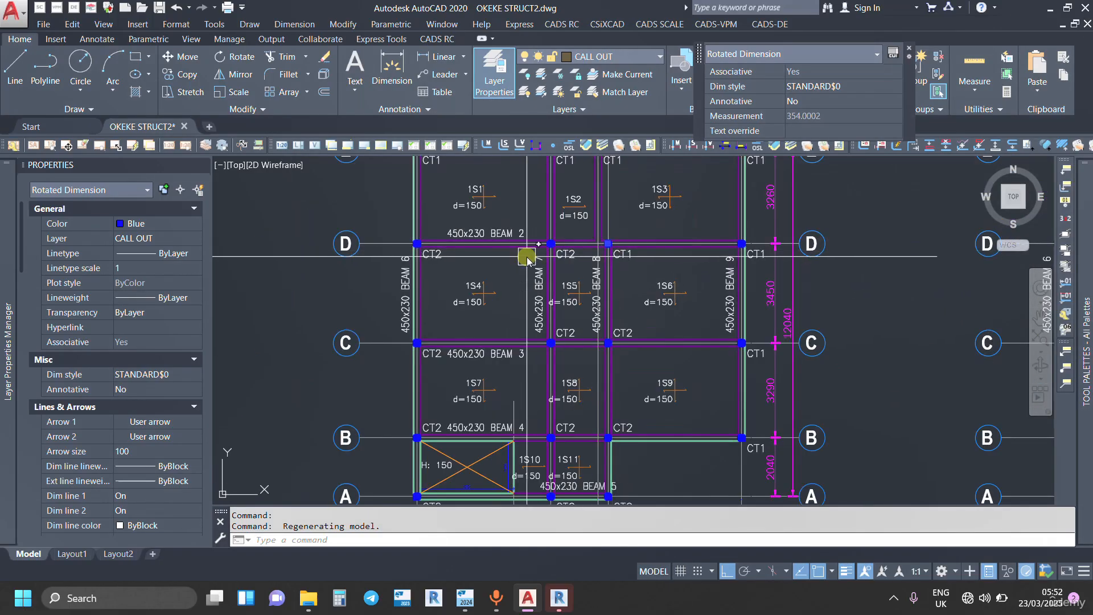
- Return to the column details and check which levels the Column Type 1 and Column Type 2 elevations reach
scroll(535, 253, "down", 5)
scroll(289, 271, "down", 3)
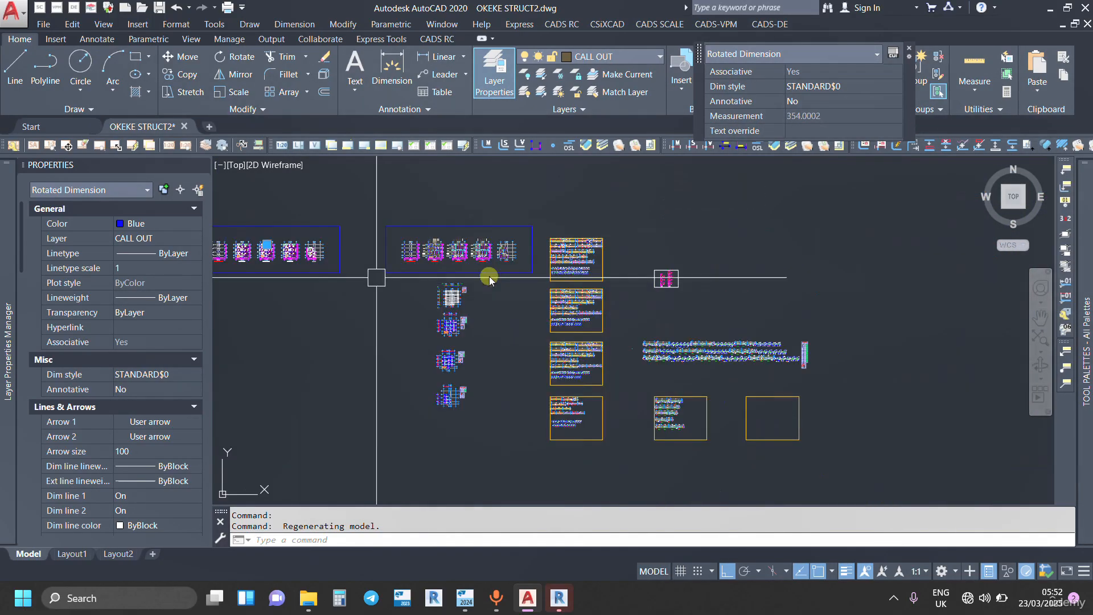
scroll(683, 273, "up", 8)
mouse_move(715, 224)
middle_mouse_down()
mouse_move(645, 347)
mouse_move(603, 461)
middle_mouse_up()
scroll(512, 276, "down", 3)
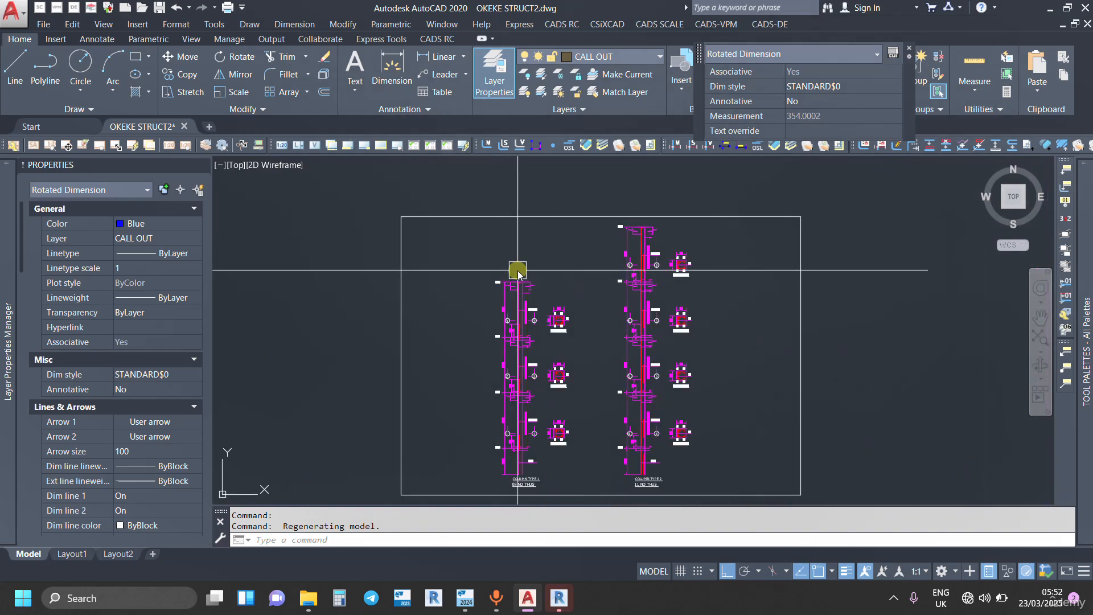
scroll(517, 280, "up", 2)
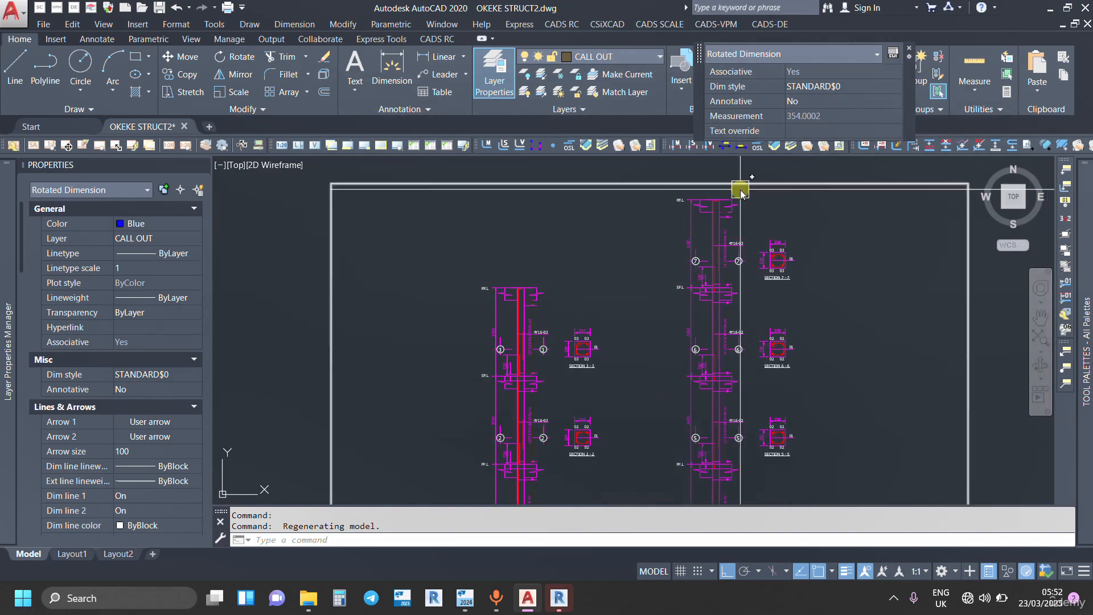
scroll(739, 178, "down", 4)
scroll(738, 247, "up", 3)
scroll(737, 247, "up", 2)
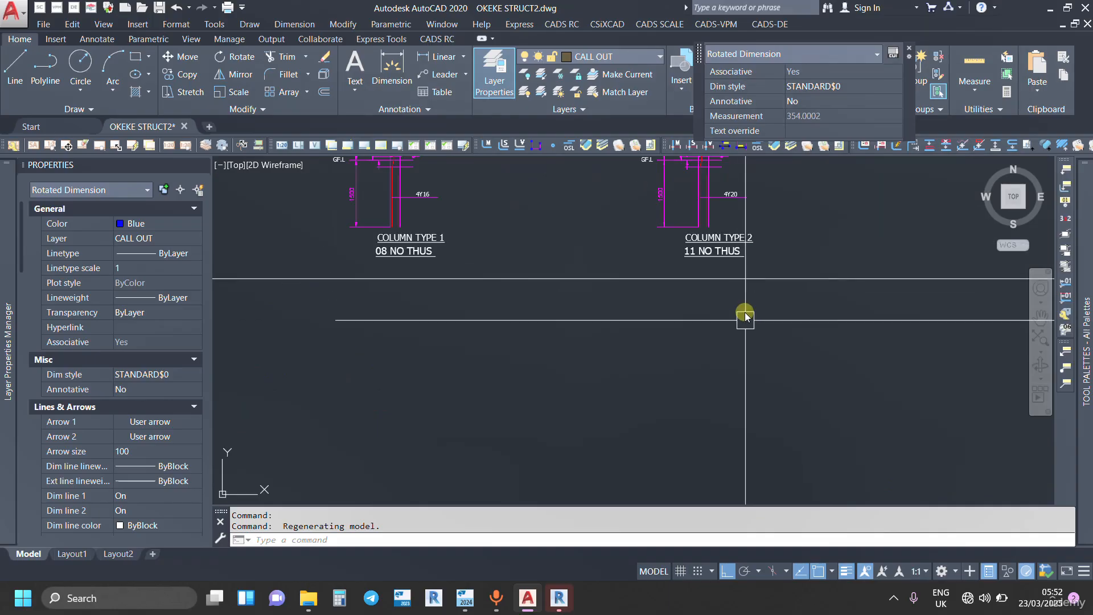
scroll(753, 232, "down", 3)
scroll(721, 293, "up", 3)
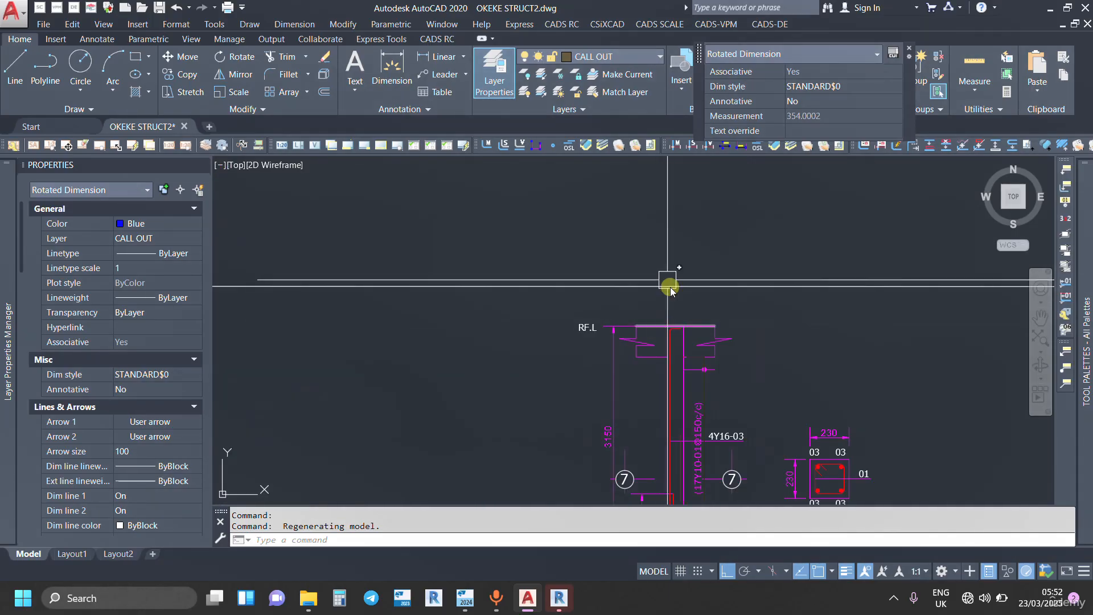
scroll(822, 273, "down", 5)
scroll(822, 273, "down", 2)
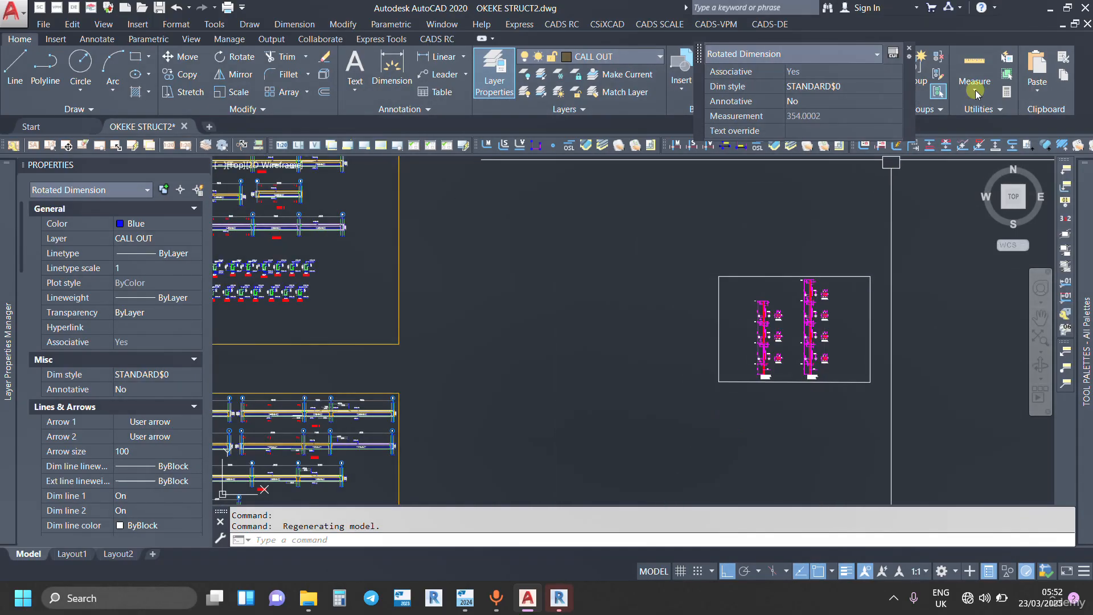
- Switch back to Tekla Structural Designer and bring up the St. 2 (1ST FLR) 2D view
left_click(1050, 8)
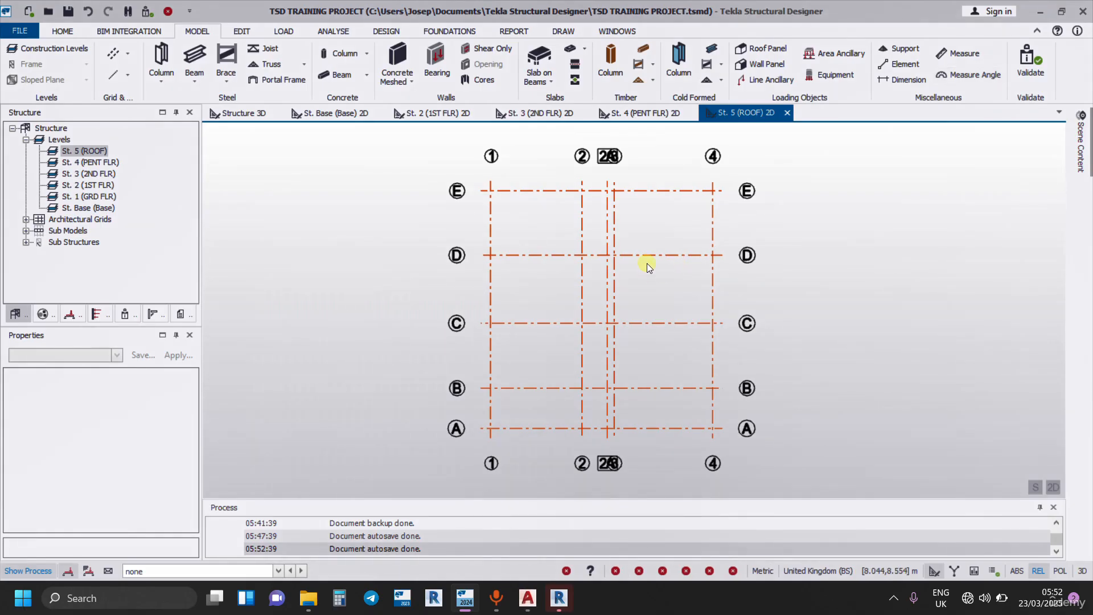
middle_click_drag(651, 241, 630, 246)
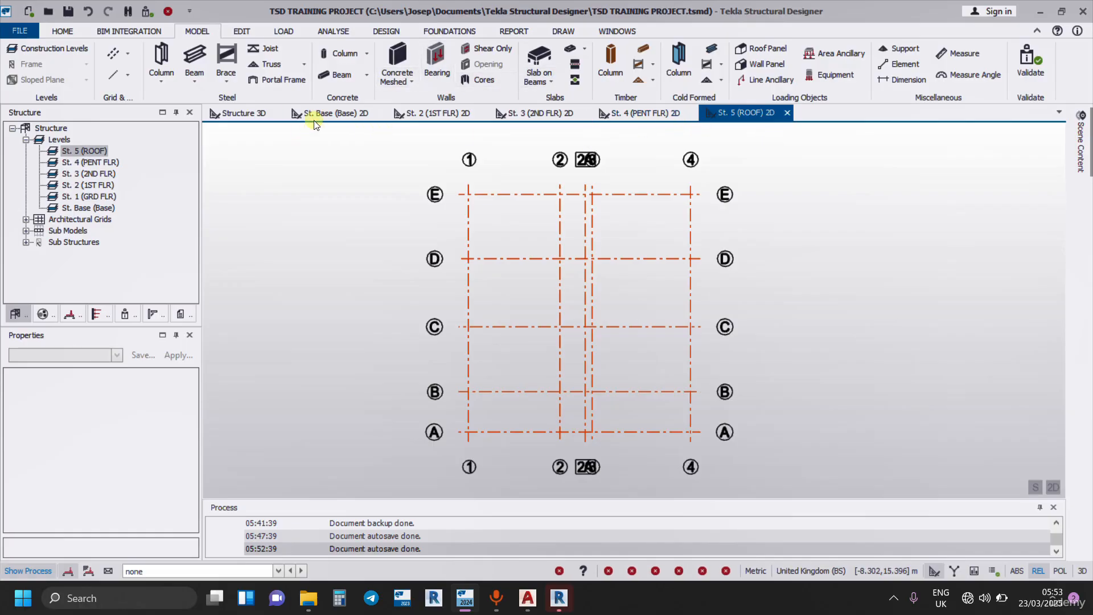
left_click(344, 115)
left_click(453, 117)
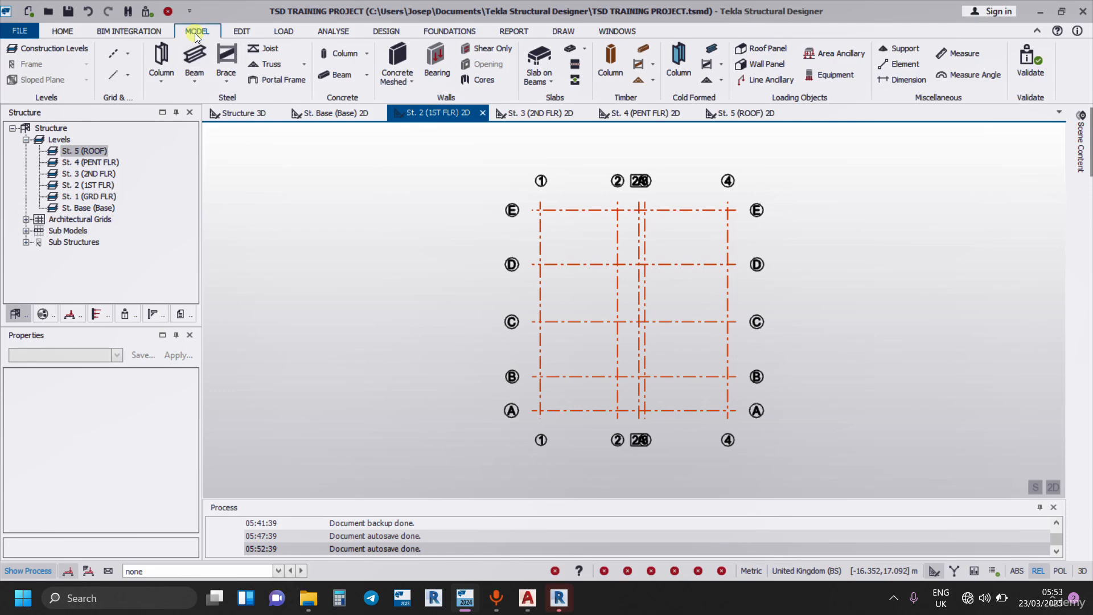
- Start a cast-in-place concrete column and set its top level to St. 4 (PENT FLR)
left_click(340, 55)
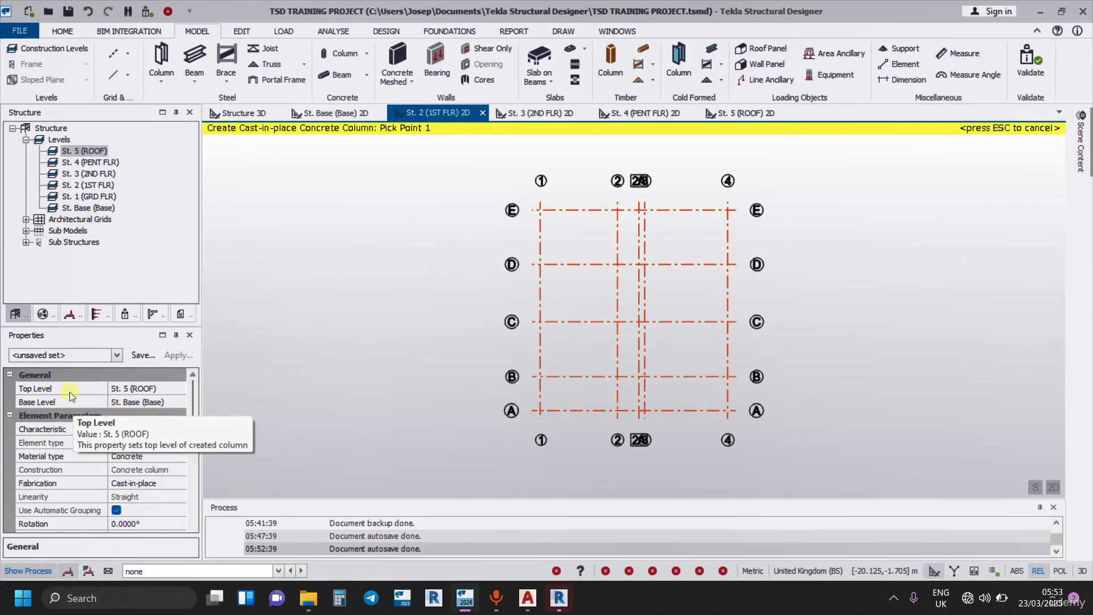
left_click(181, 390)
left_click(181, 390)
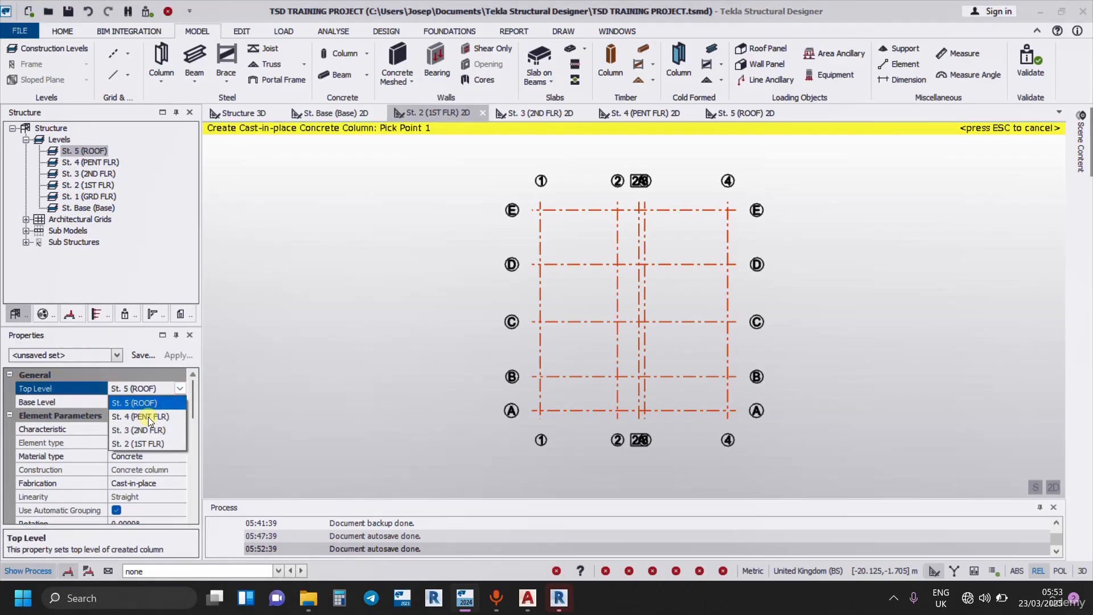
left_click(149, 419)
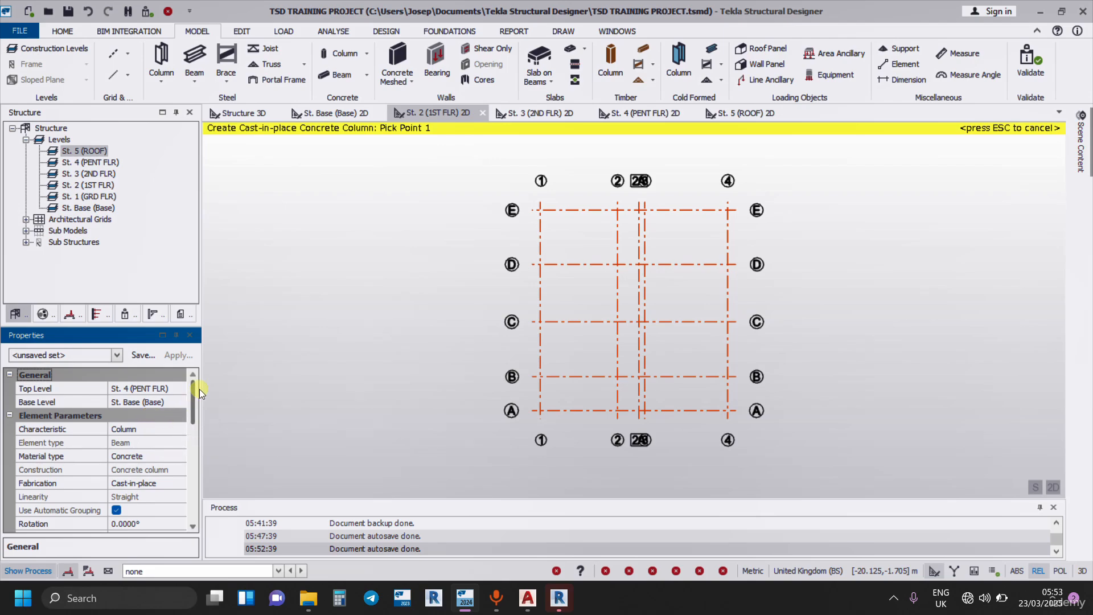
- Set the new column's section to a rectangular 230 mm by 230 mm size
left_click_drag(195, 391, 196, 443)
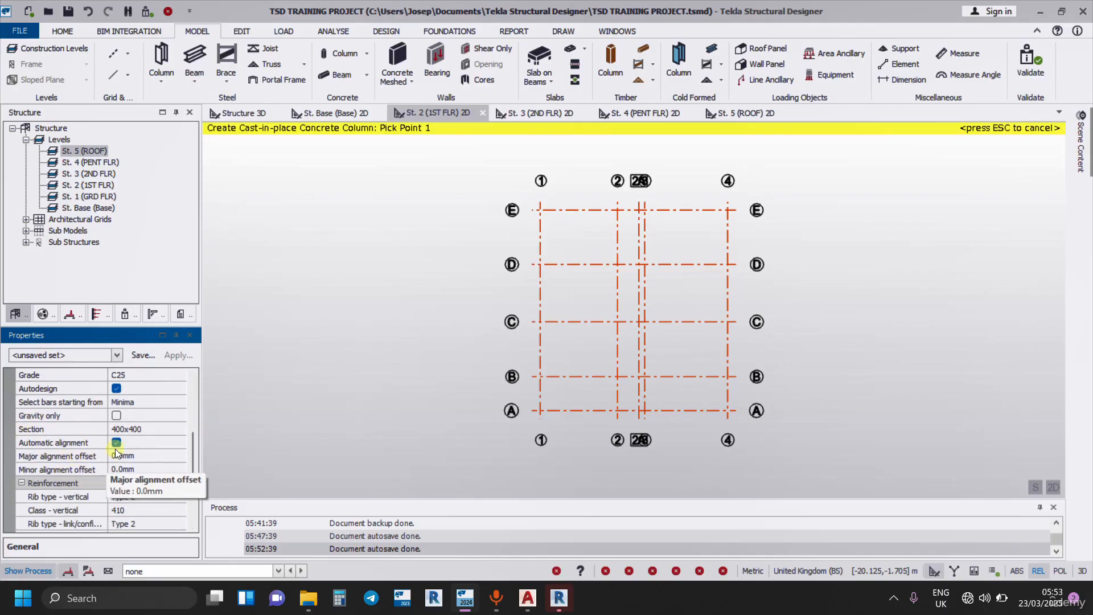
left_click(180, 429)
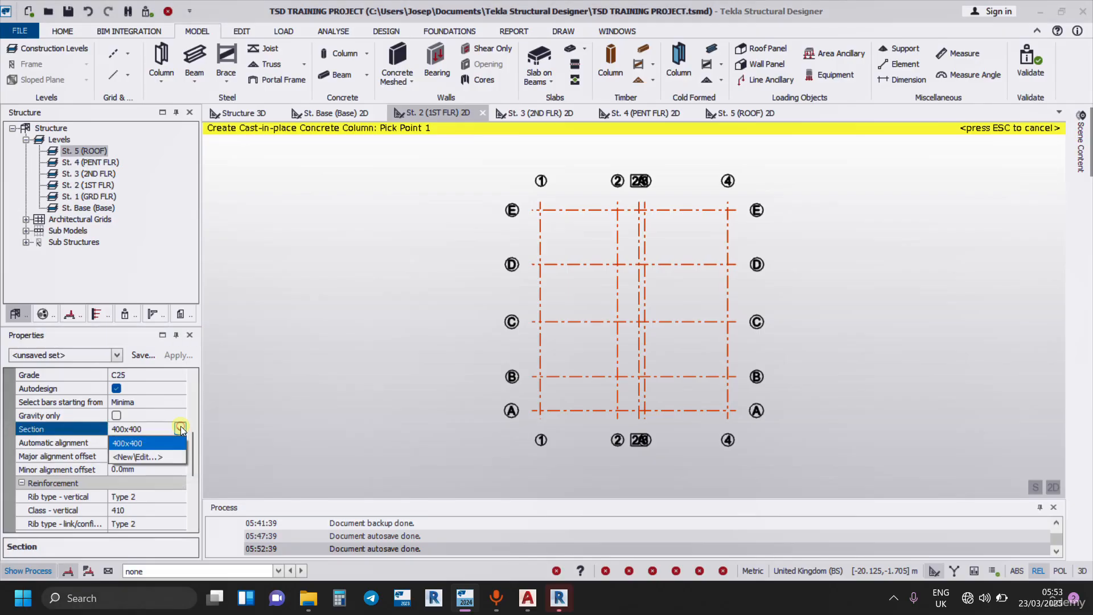
left_click(132, 457)
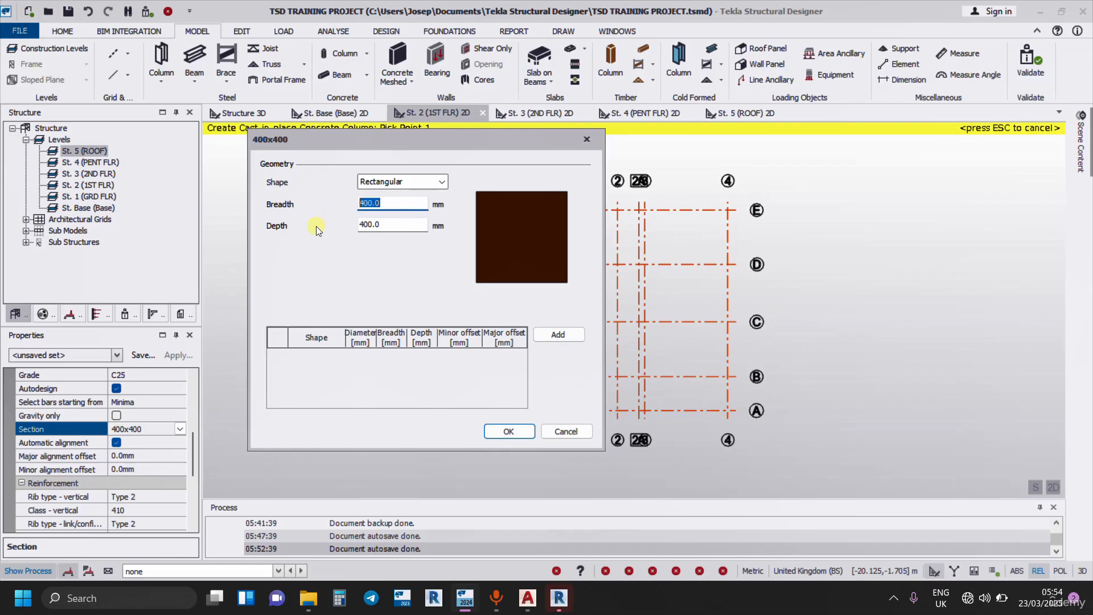
type("230")
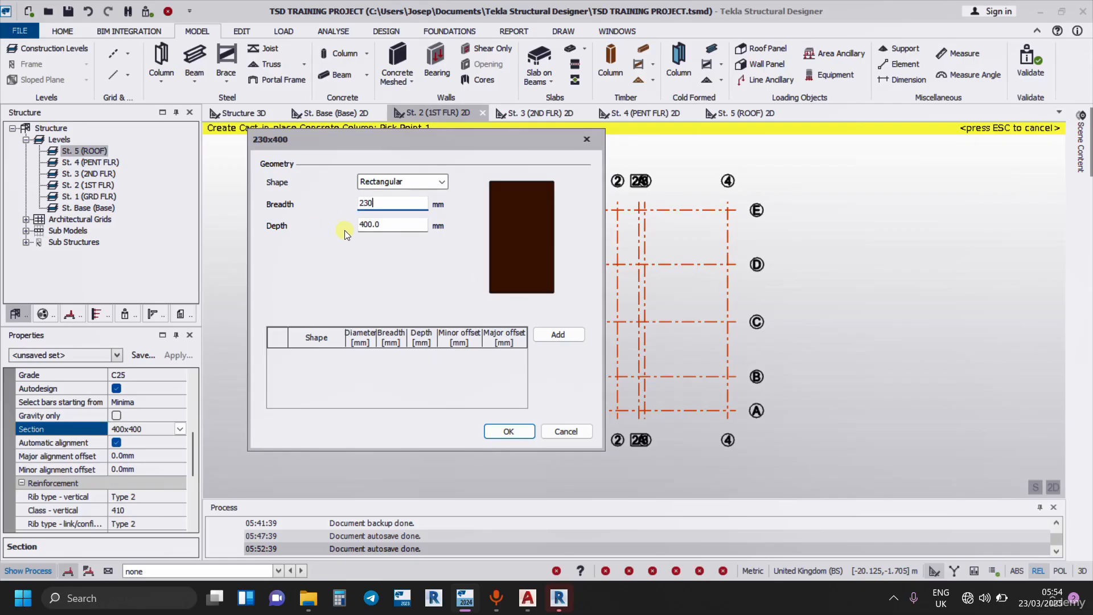
type("230")
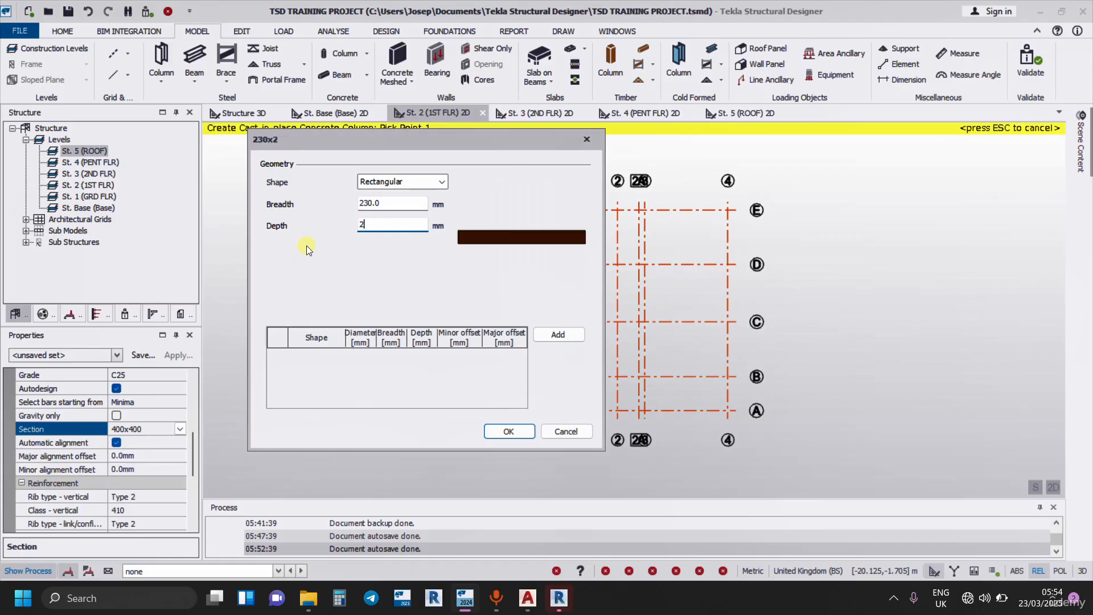
left_click(510, 431)
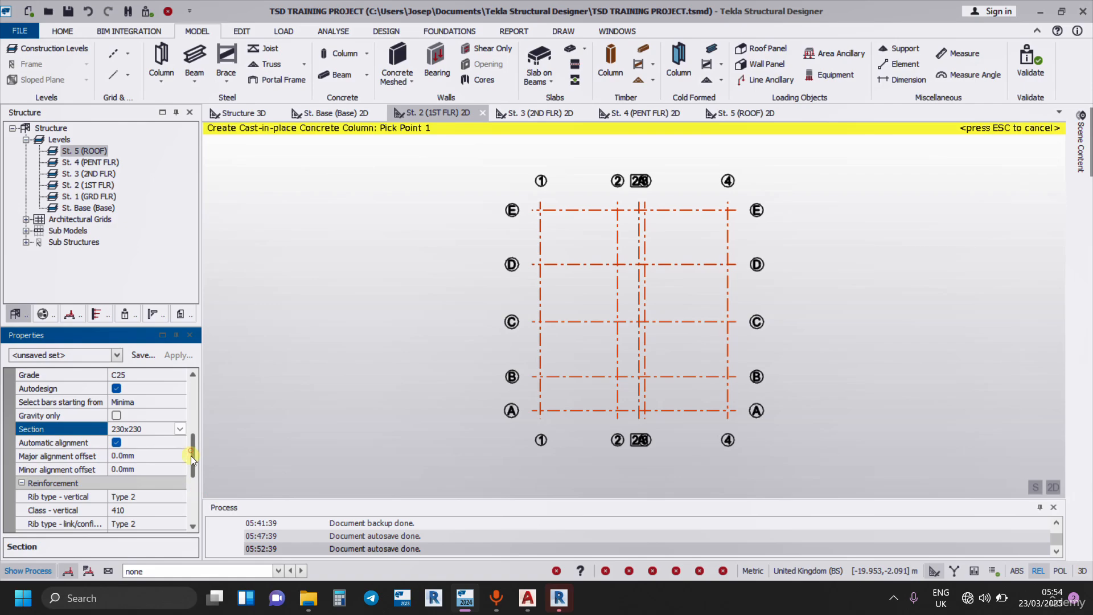
- Turn off automatic alignment for the new column
left_click_drag(190, 455, 193, 483)
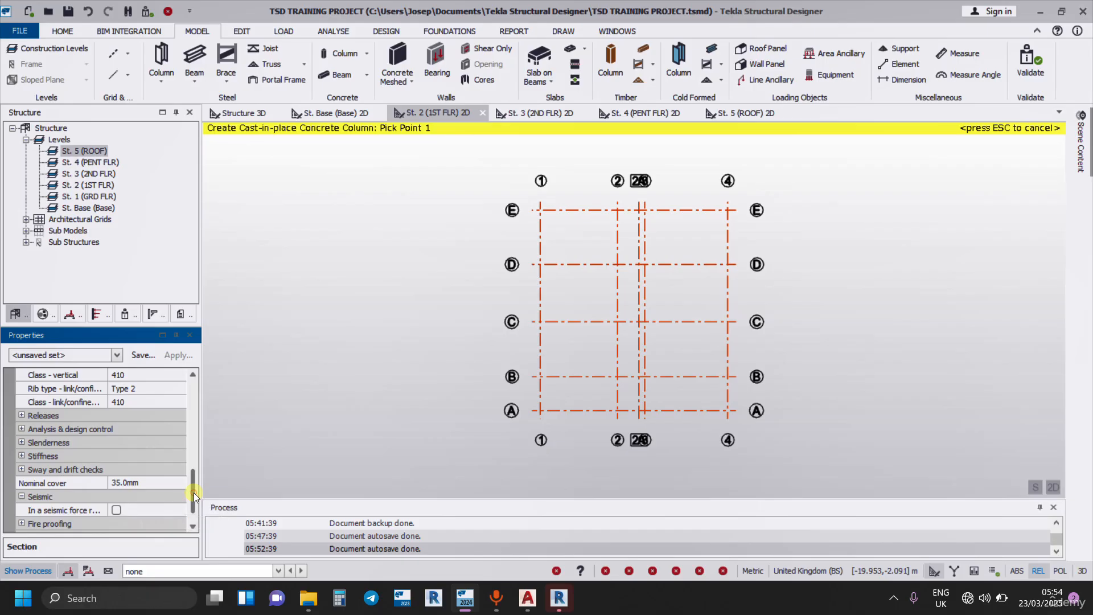
left_click_drag(193, 493, 197, 461)
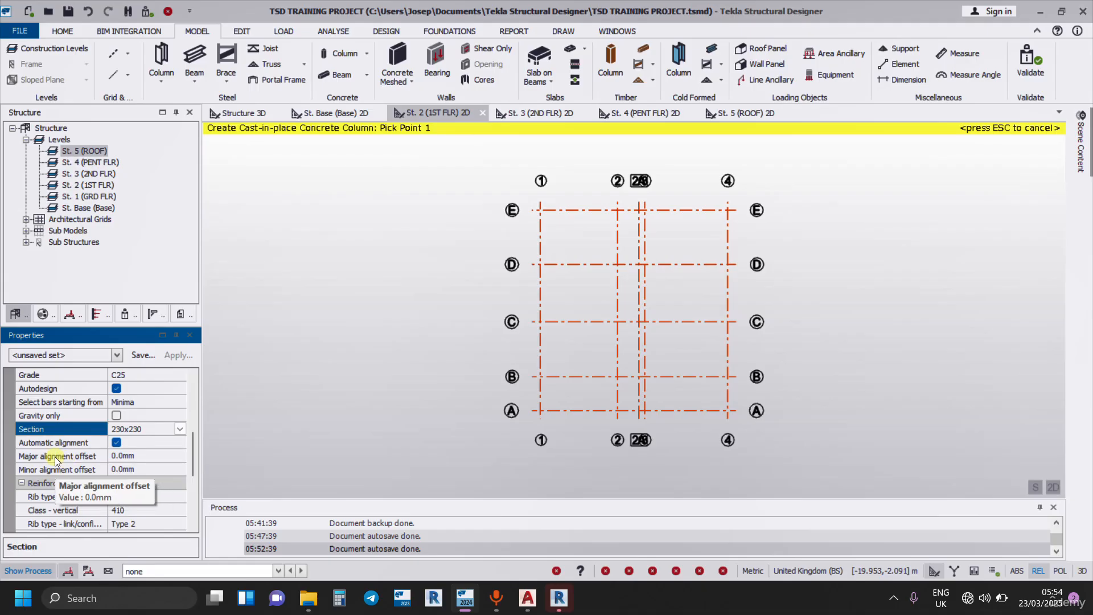
left_click(117, 442)
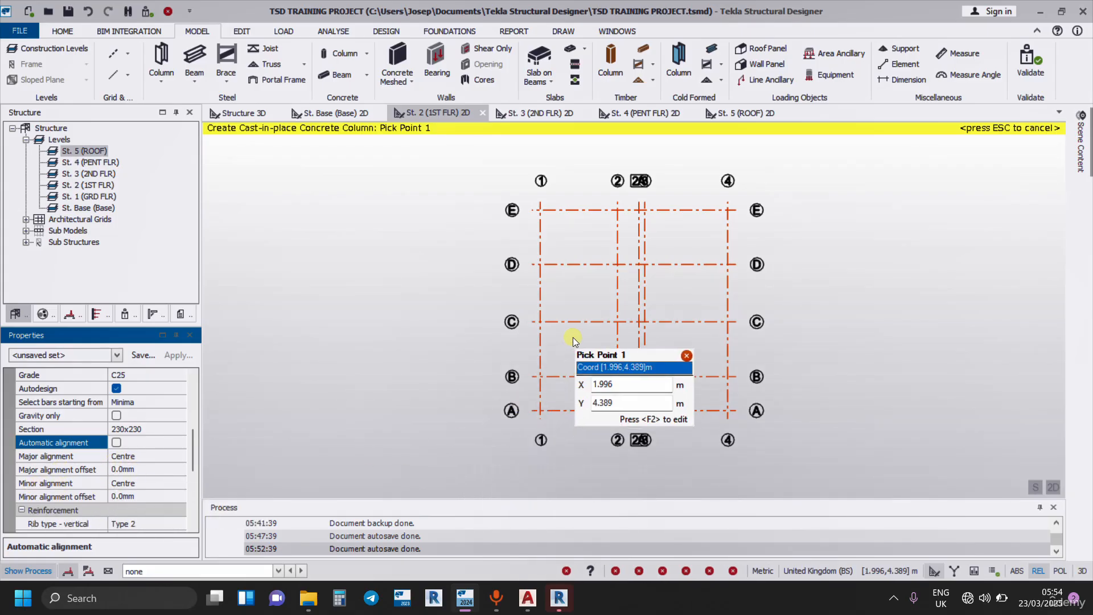
- Place columns on gridline E at its intersections with gridlines 1, 2 and 3
scroll(733, 181, "up", 2)
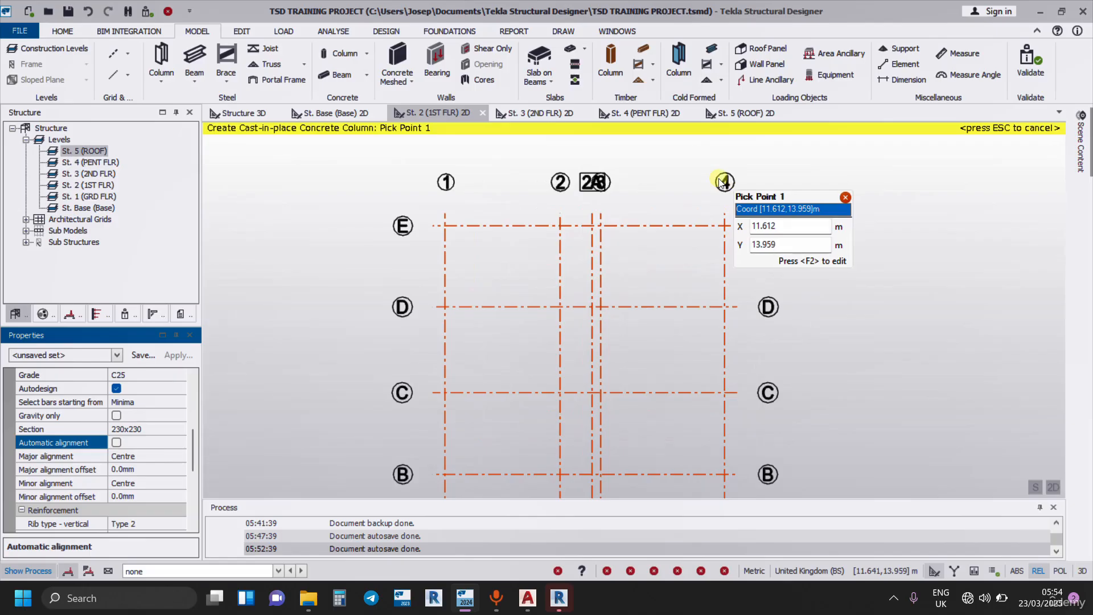
scroll(545, 200, "down", 3)
scroll(532, 226, "up", 3)
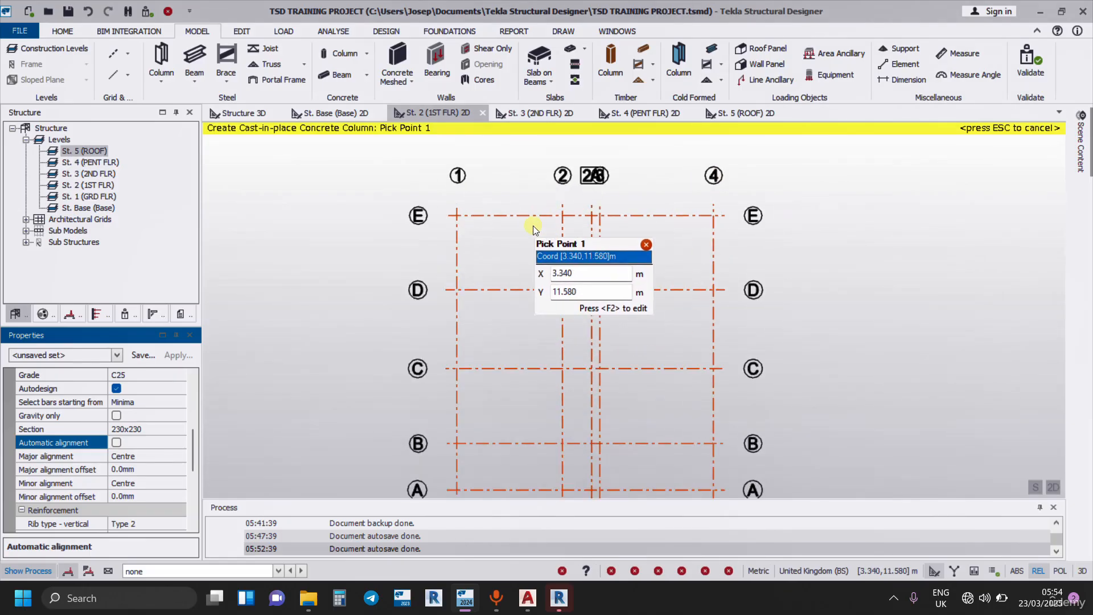
left_click(447, 215)
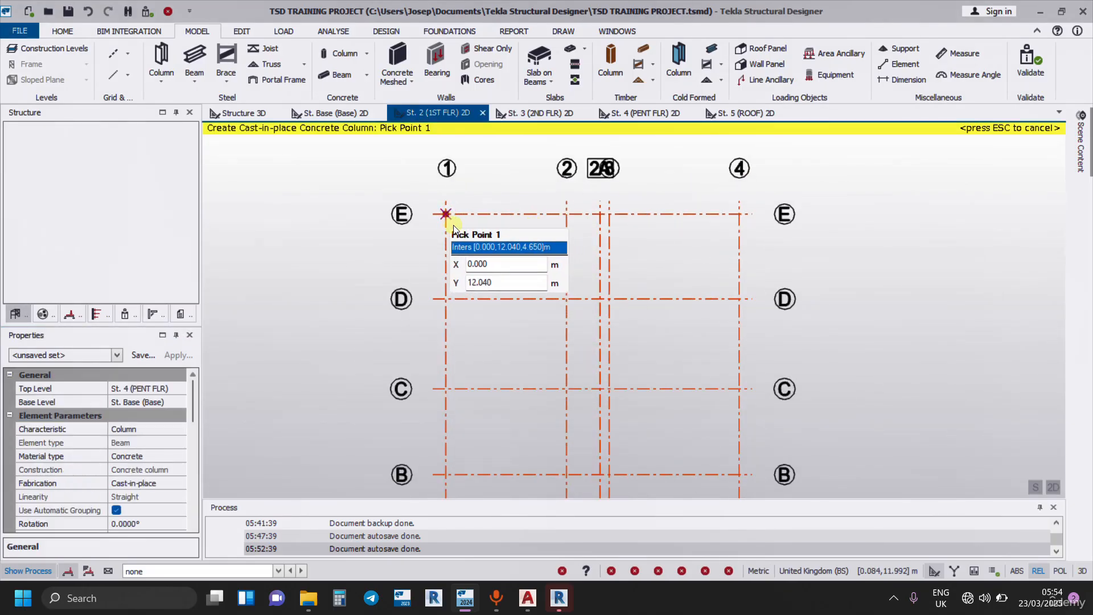
scroll(421, 219, "up", 4)
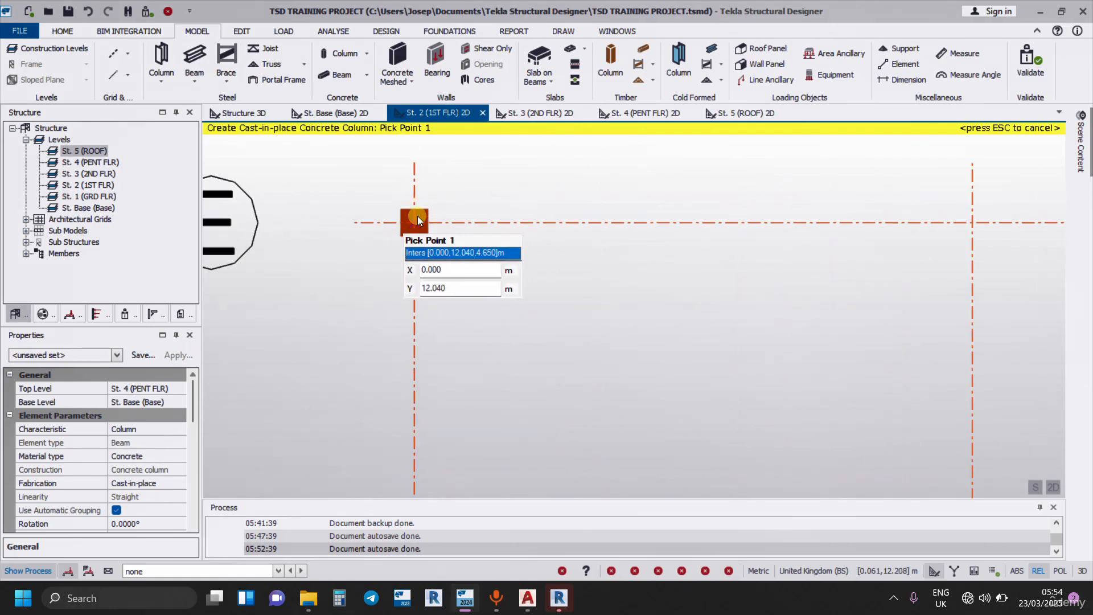
scroll(369, 228, "down", 6)
scroll(603, 261, "up", 2)
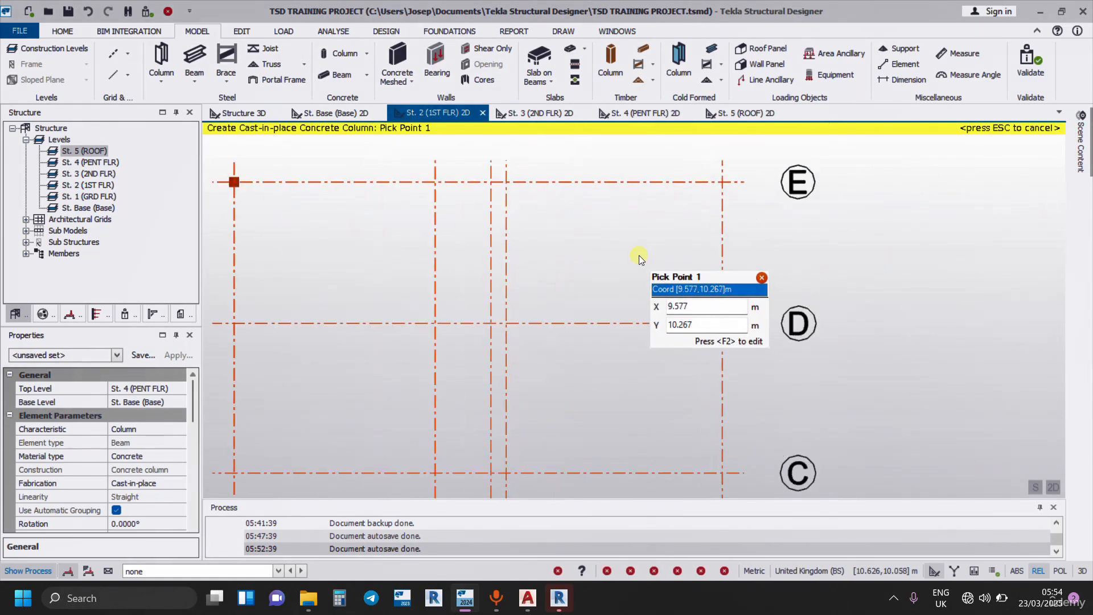
left_click(448, 200)
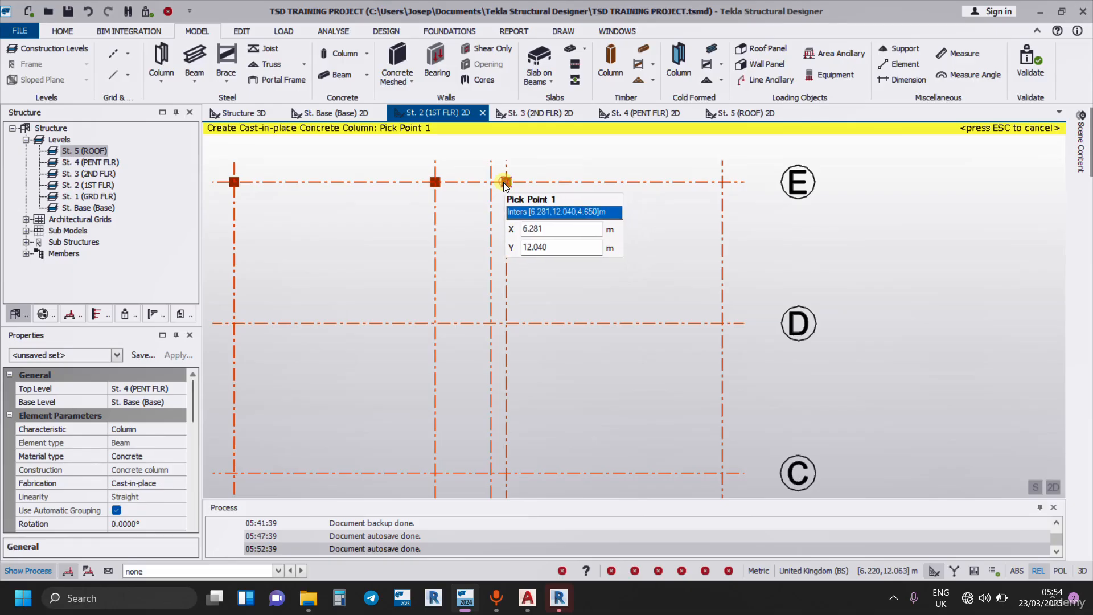
left_click(504, 182)
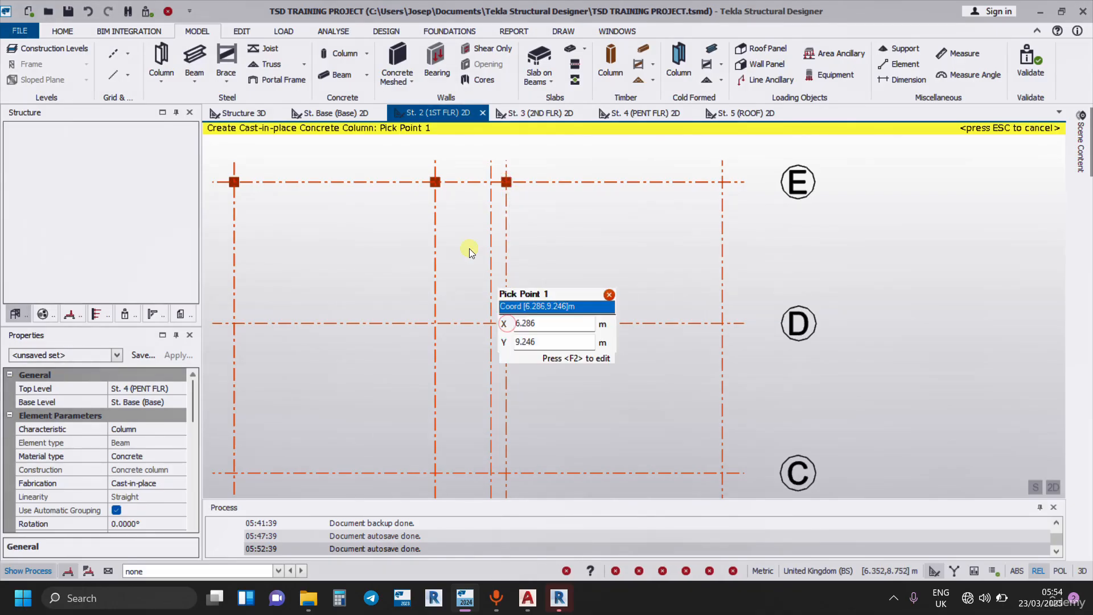
- Place columns at grid intersection D/3 and at every intersection along gridline 4, from E to A
scroll(470, 251, "down", 5)
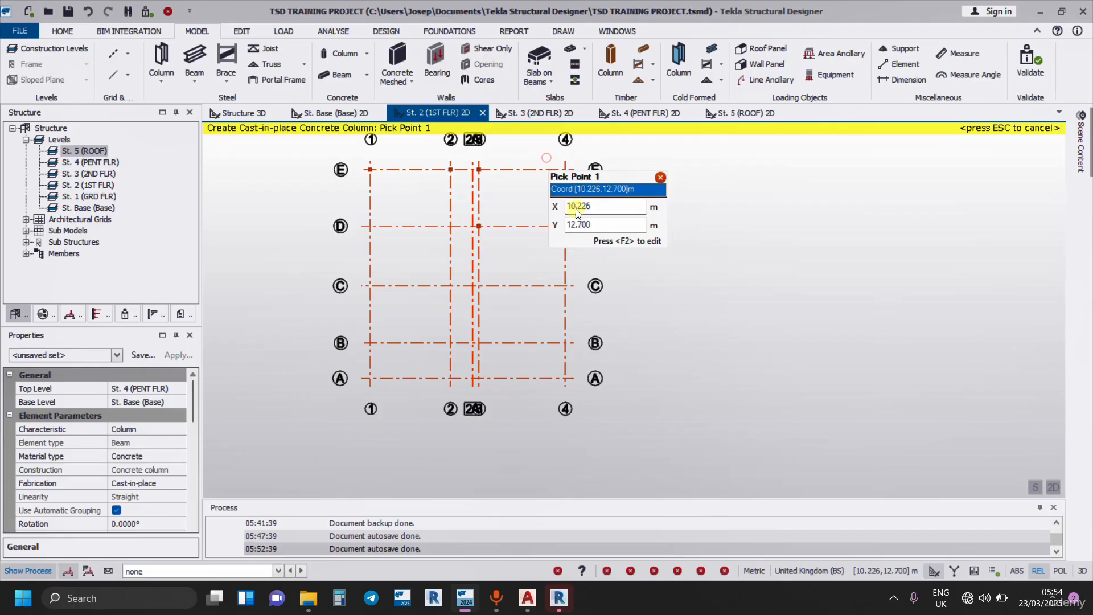
left_click_drag(546, 158, 578, 390)
scroll(538, 165, "up", 4)
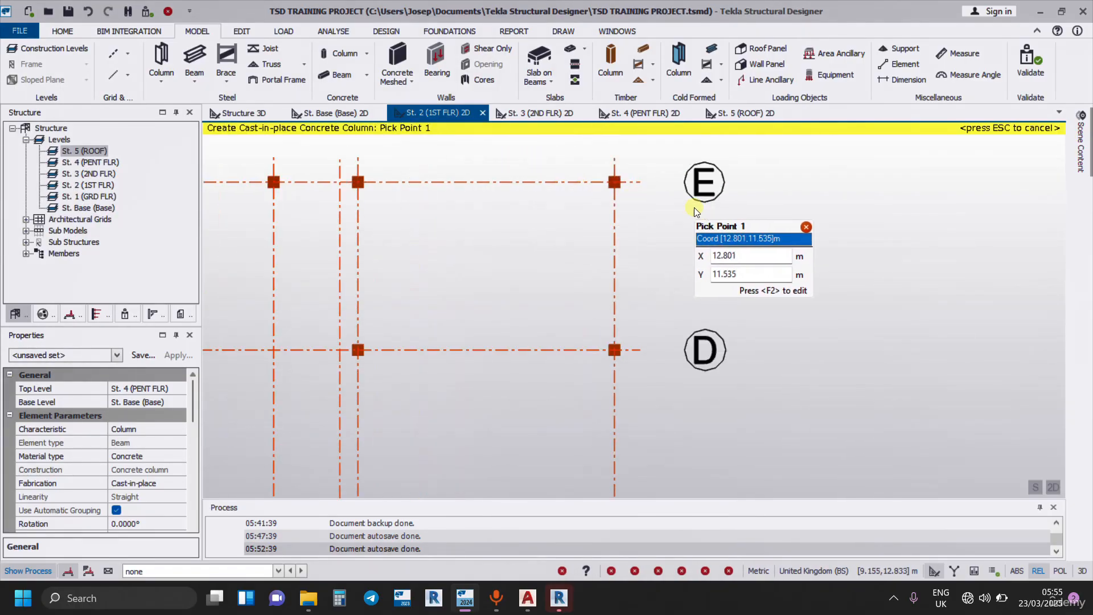
scroll(695, 208, "down", 3)
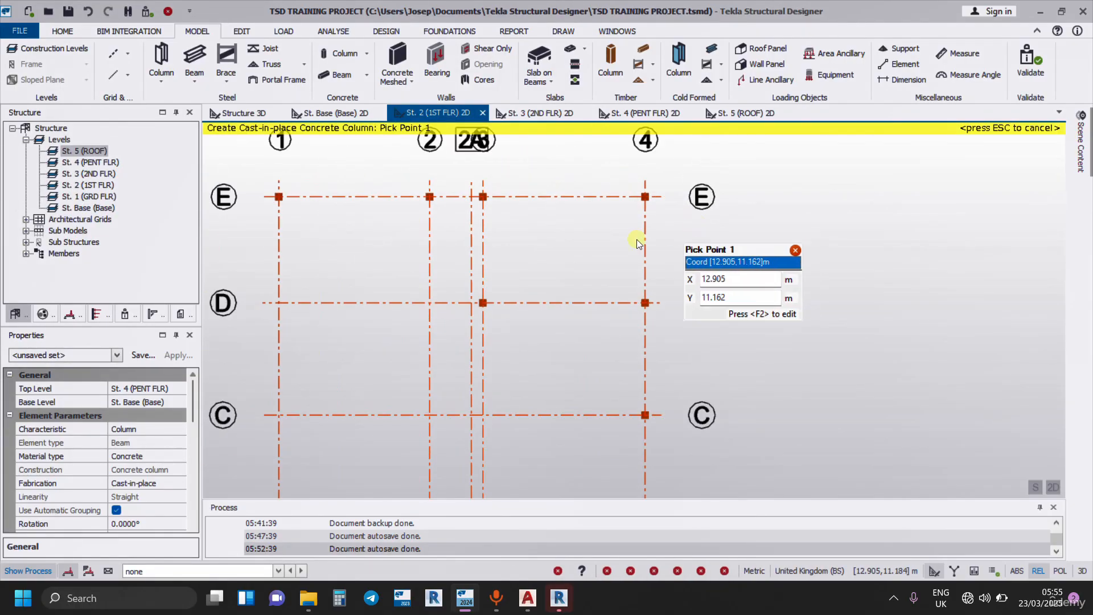
left_click(284, 203)
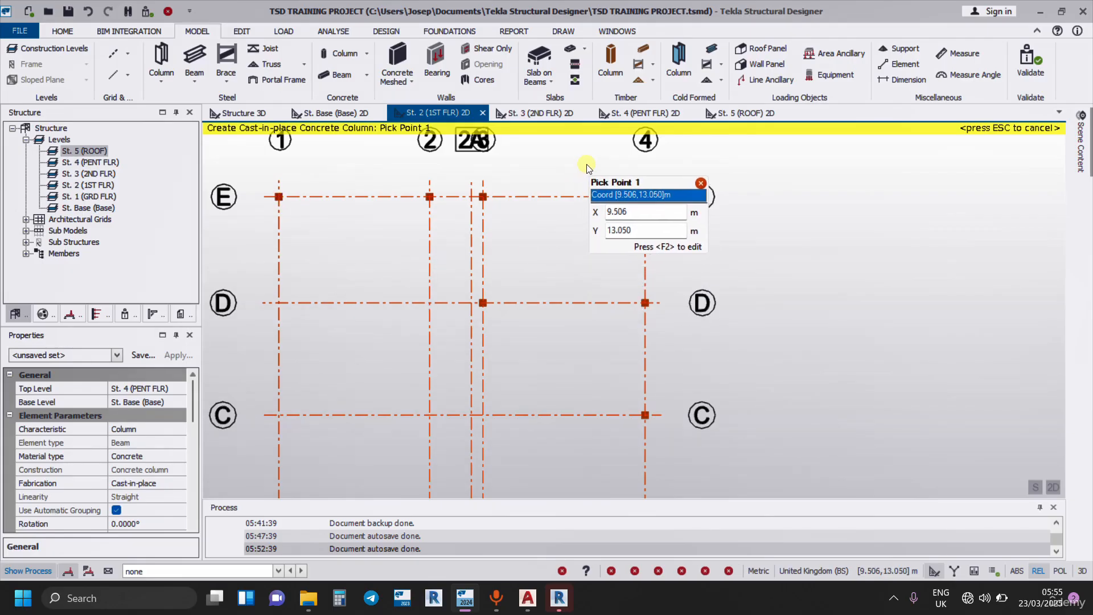
scroll(589, 160, "down", 1)
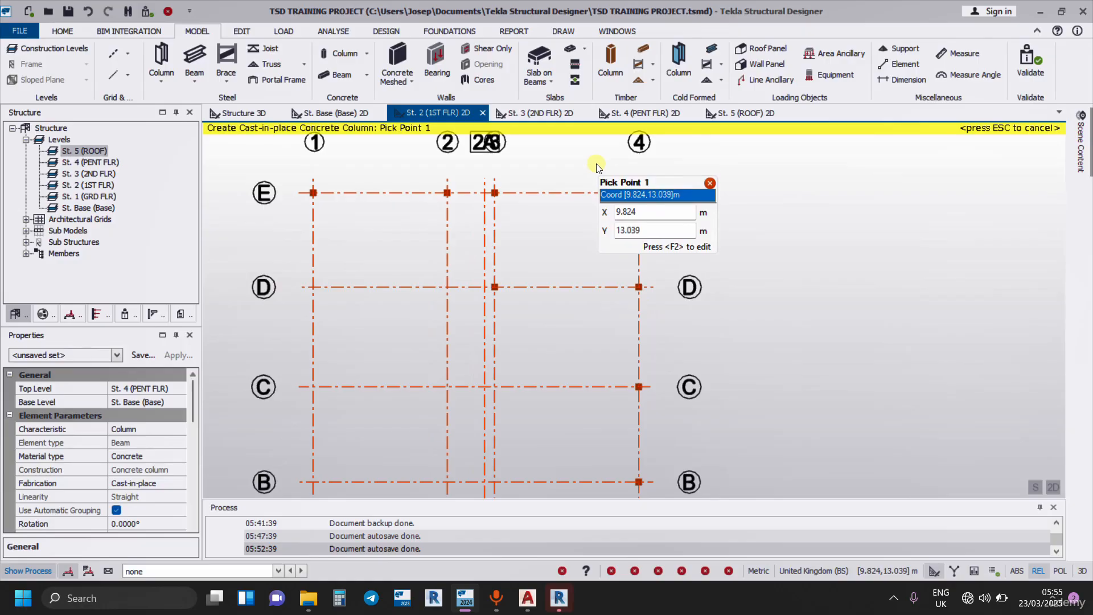
scroll(598, 167, "down", 1)
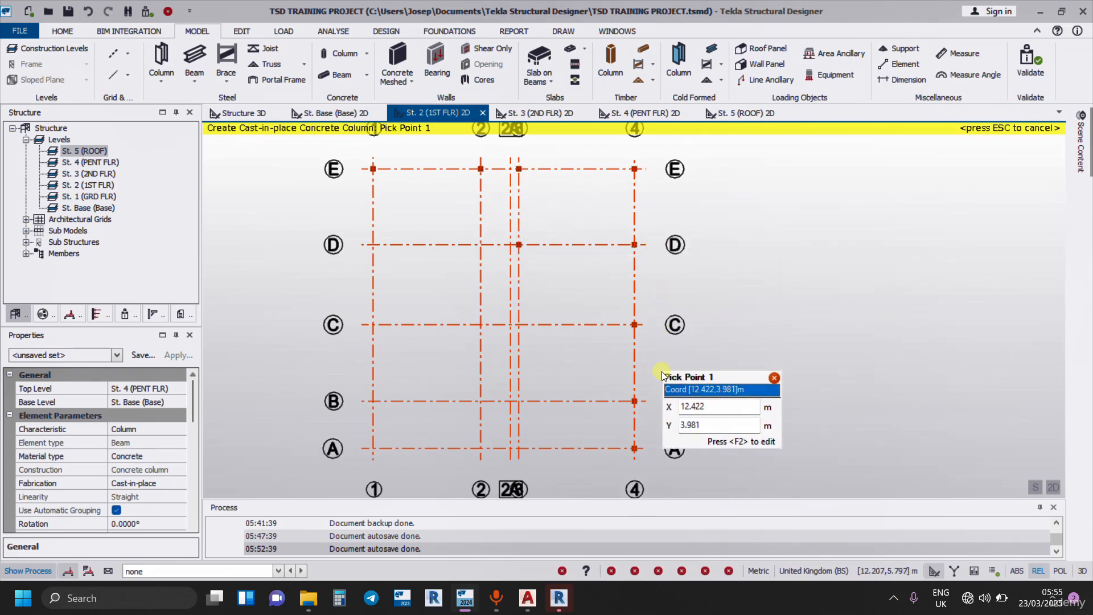
- Switch to the AutoCAD drawing and check the column marks along gridlines 4 and A on the first floor layout
left_click(535, 603)
scroll(573, 327, "down", 5)
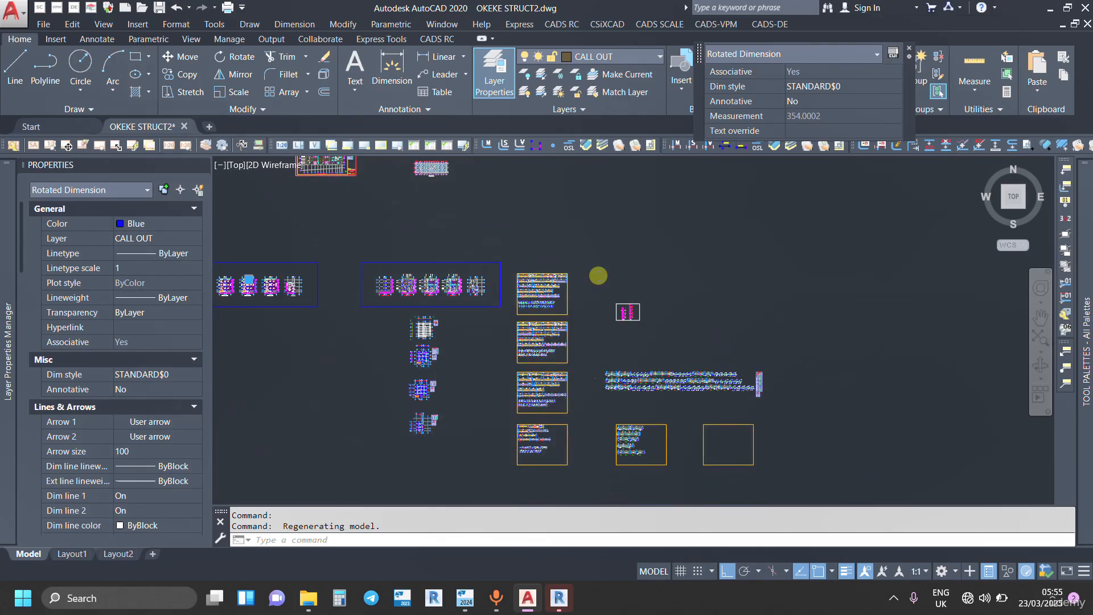
scroll(610, 280, "up", 6)
scroll(709, 388, "down", 8)
scroll(528, 287, "up", 4)
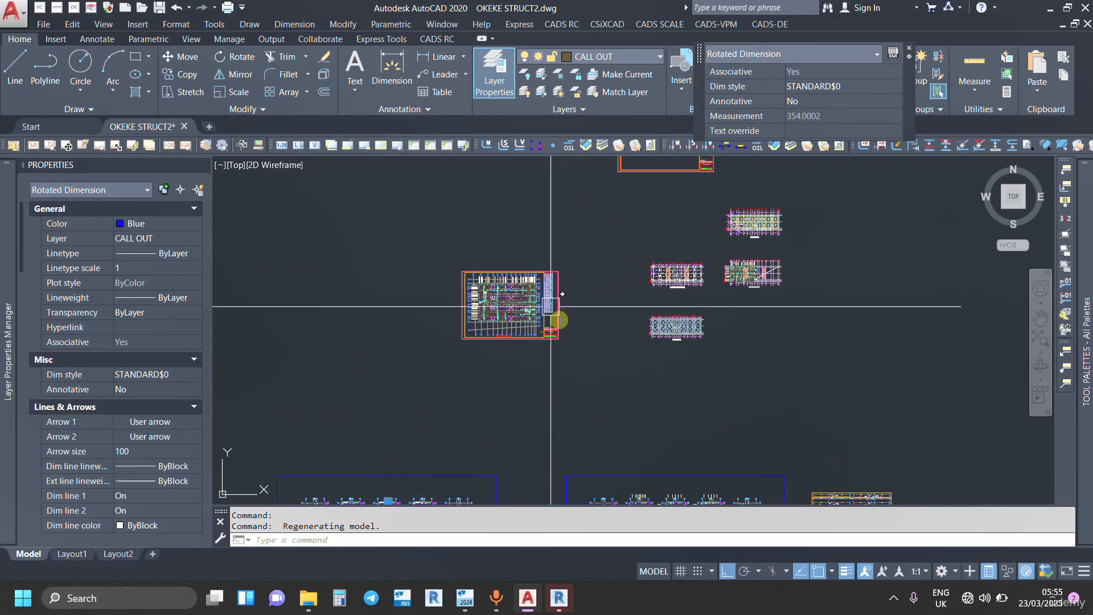
scroll(603, 341, "down", 4)
scroll(527, 441, "up", 8)
scroll(550, 270, "up", 4)
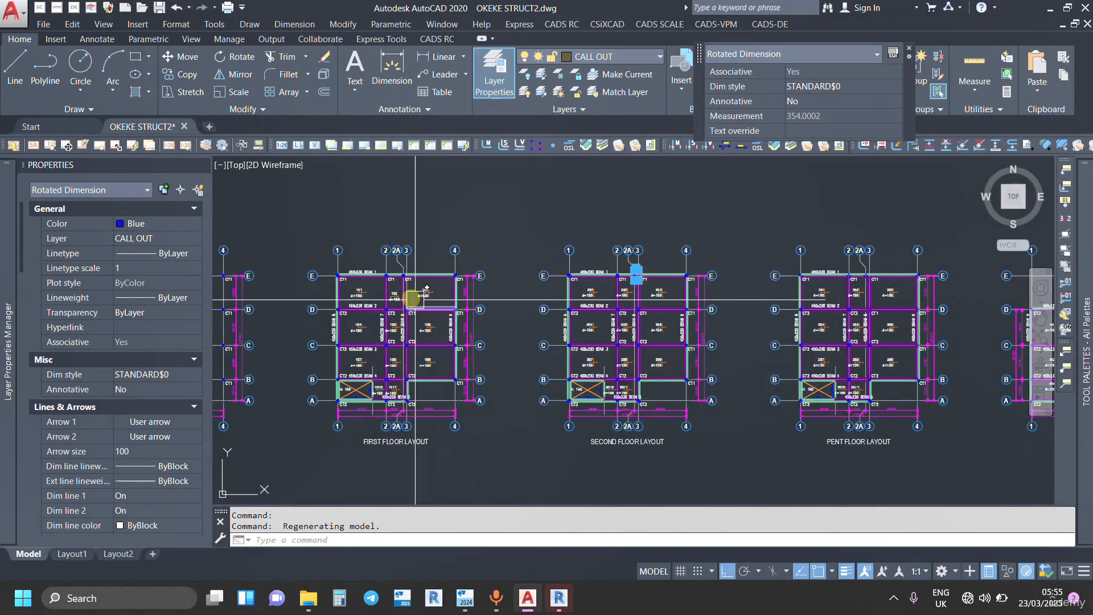
scroll(412, 297, "up", 4)
middle_click_drag(557, 419, 598, 205)
scroll(628, 343, "down", 1)
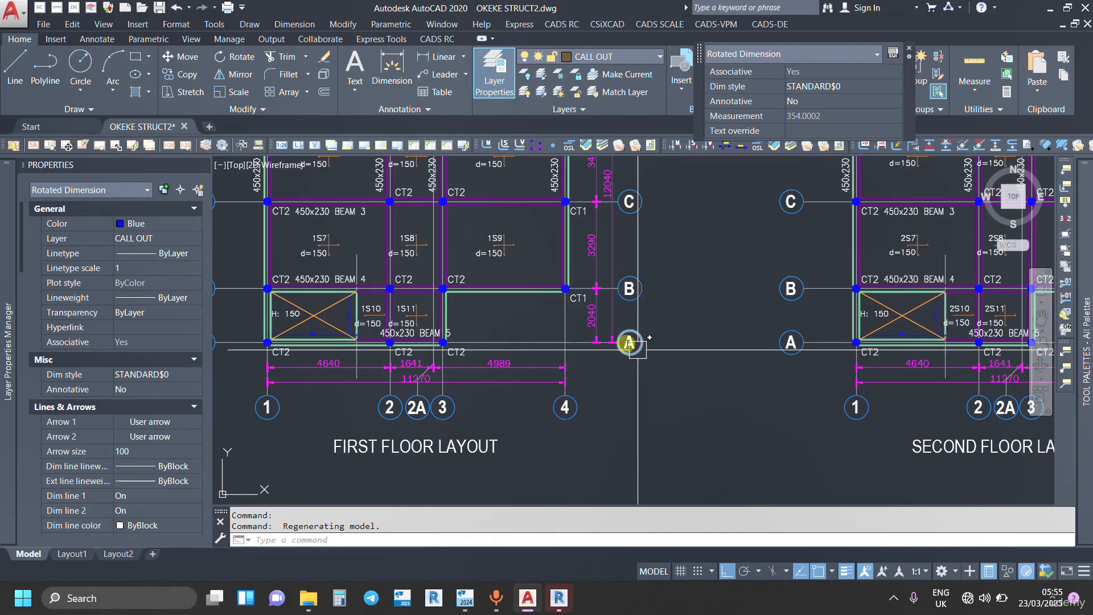
scroll(630, 374, "down", 2)
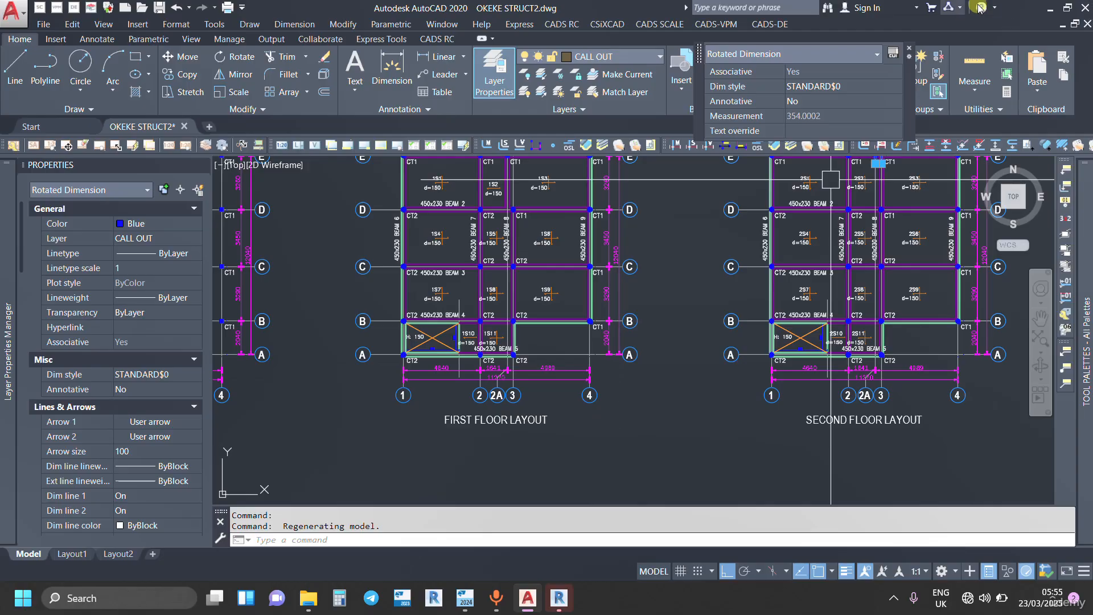
- Return to Tekla Structural Designer and delete the column at grid intersection A/4 together with its support
left_click(1050, 9)
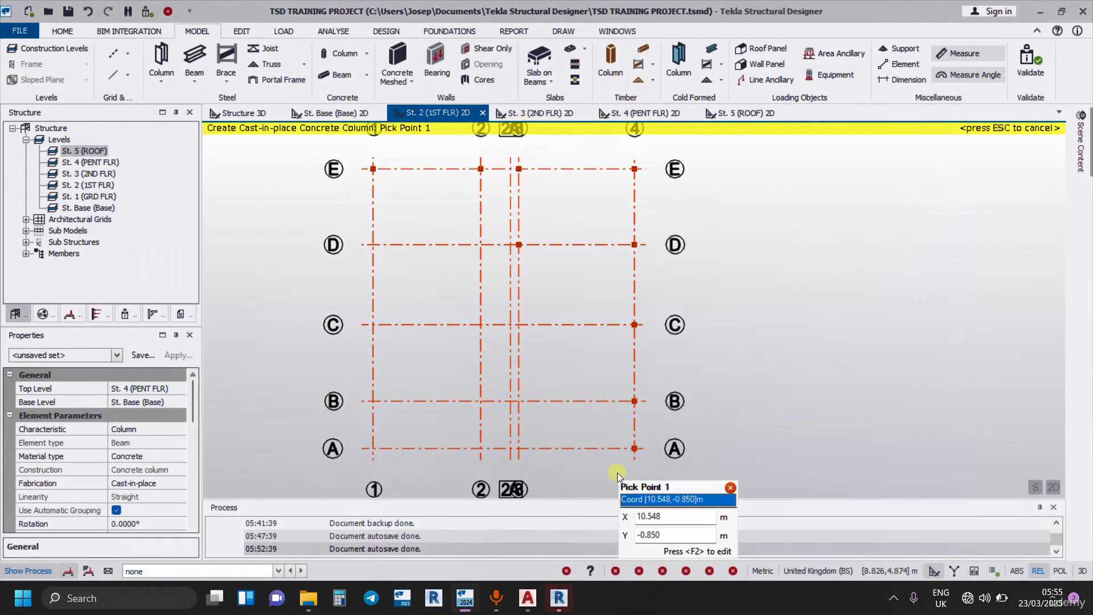
left_click(627, 456)
key("Escape")
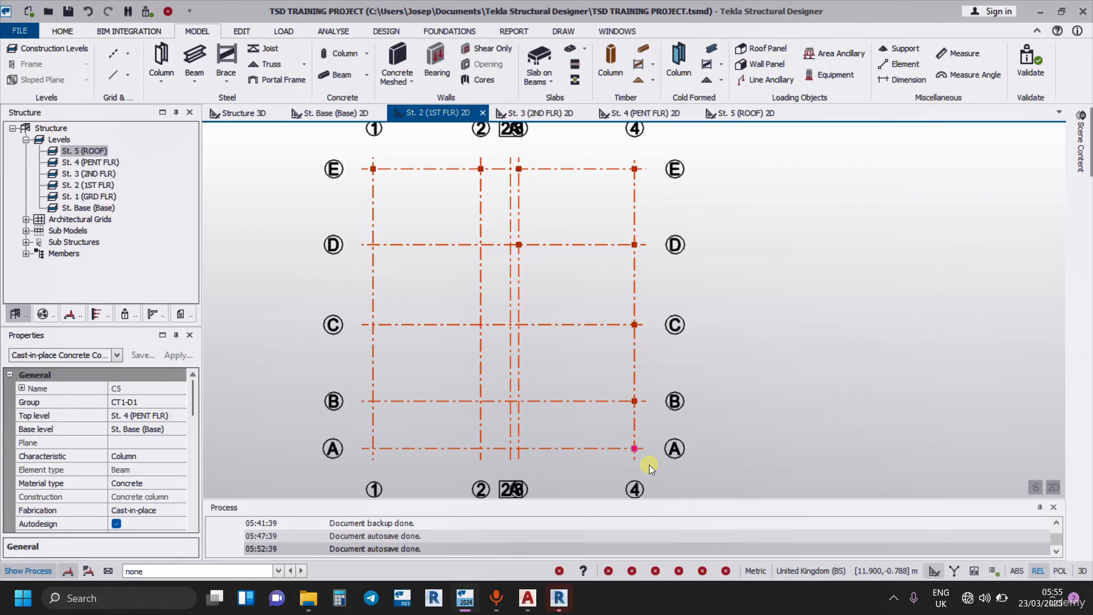
key("Delete")
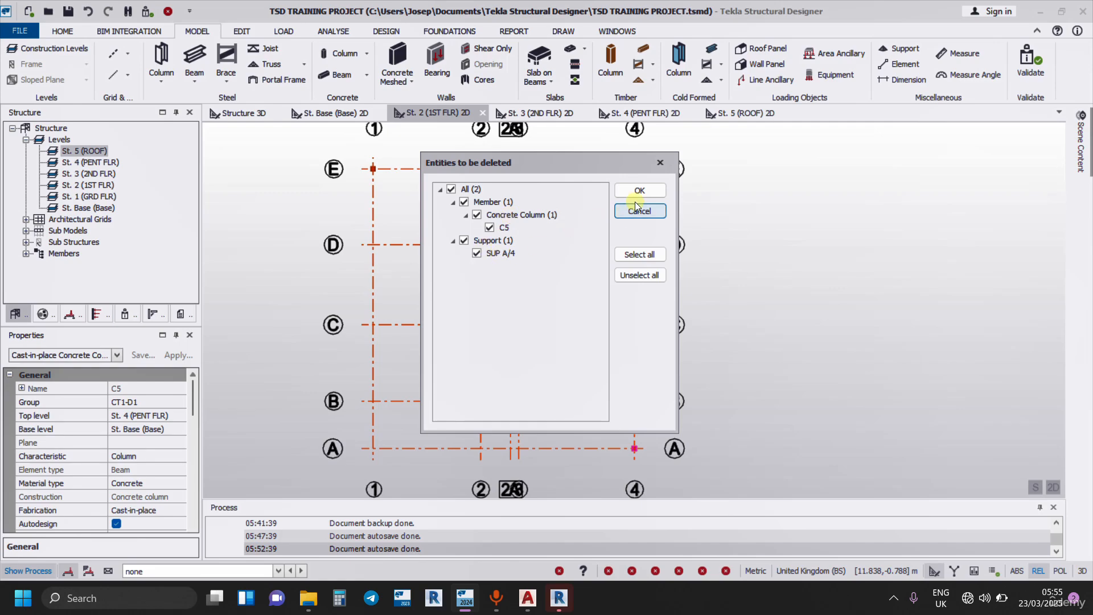
left_click(647, 193)
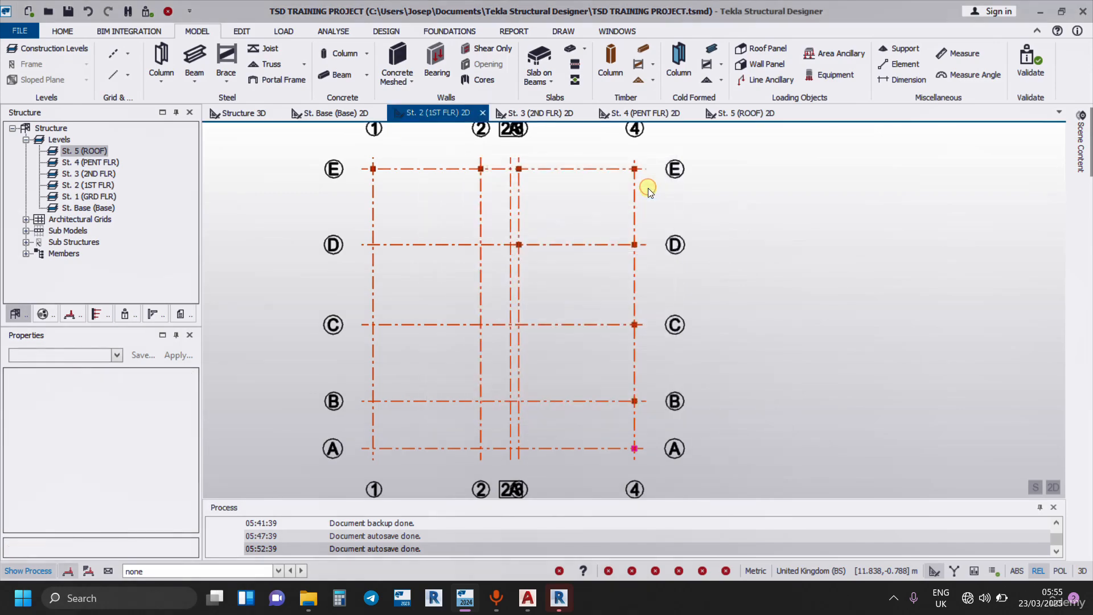
- Start a new cast-in-place concrete column with its top level set to St. 5 (ROOF)
scroll(633, 223, "down", 1)
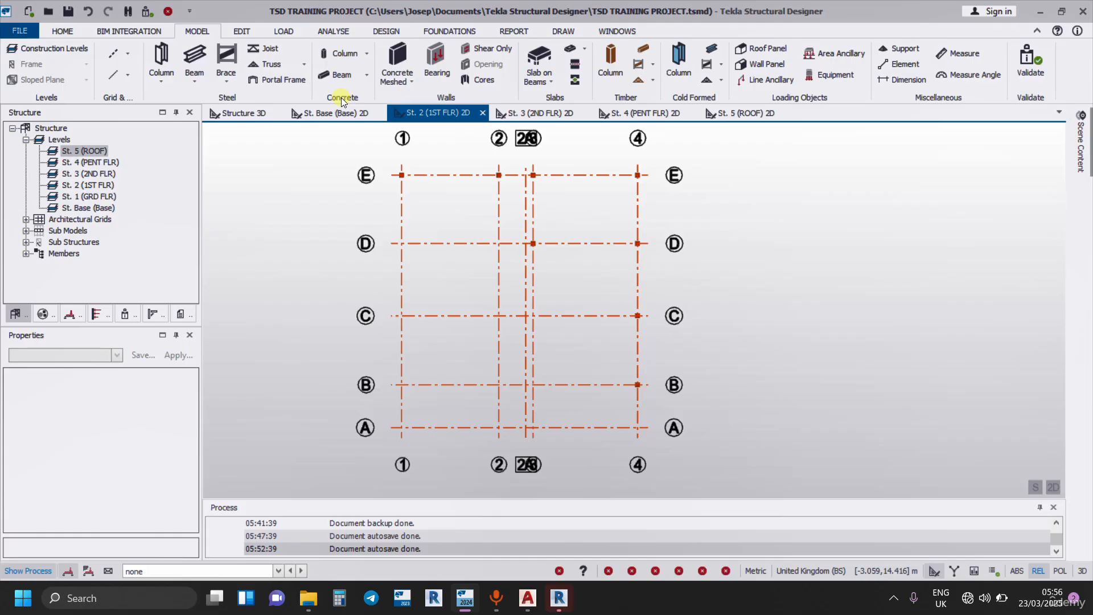
left_click(340, 55)
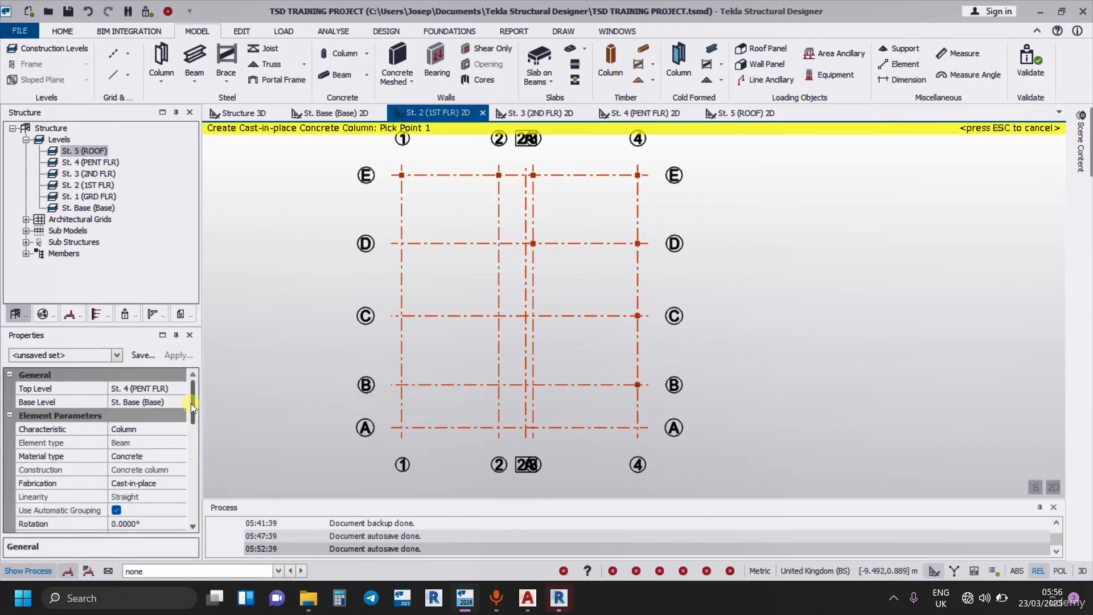
left_click_drag(190, 405, 193, 399)
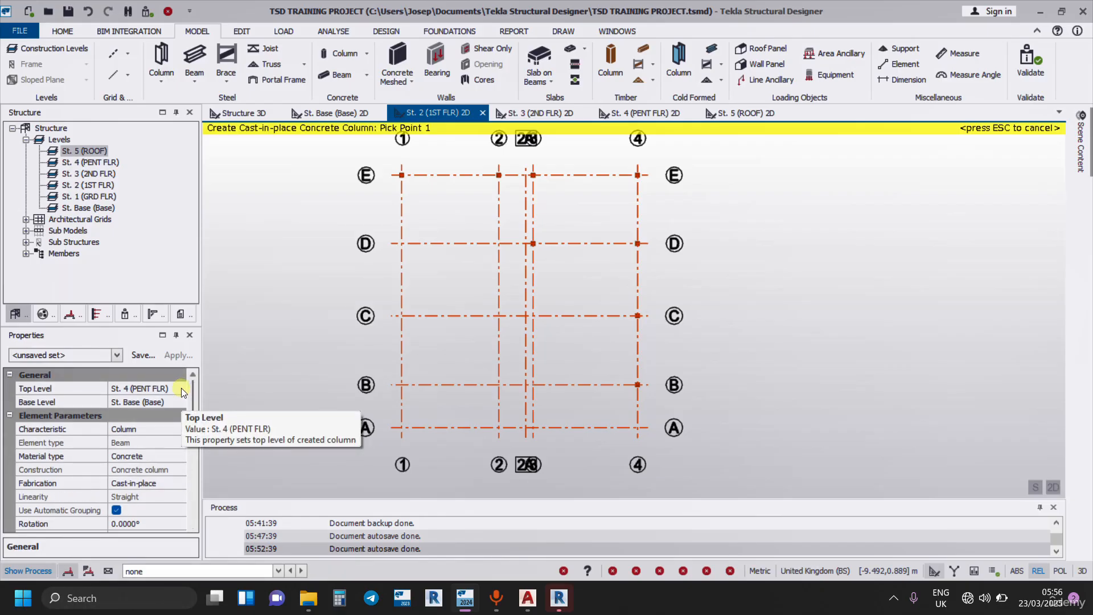
left_click(181, 388)
left_click(181, 388)
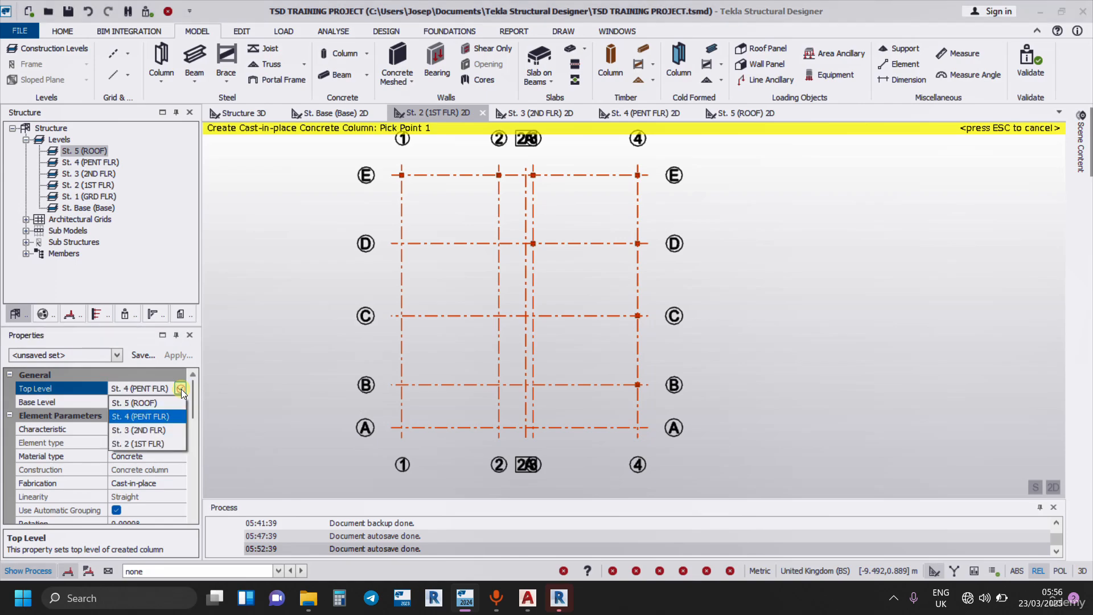
left_click(155, 402)
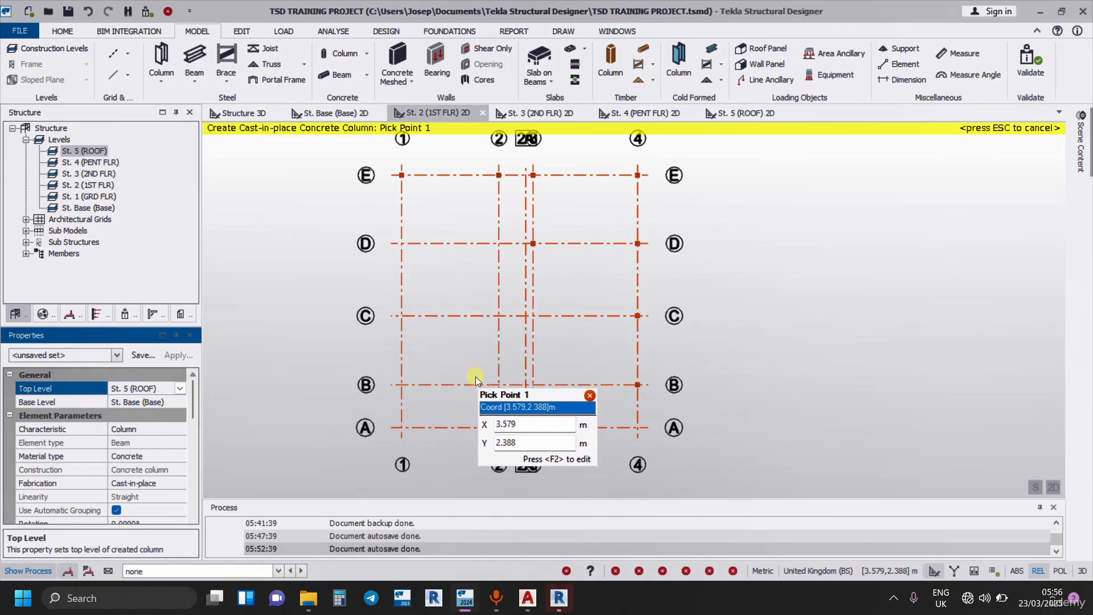
- Try to place columns along gridline 1 at its intersections with gridlines D, C, B and A, and undo the placement
left_click(389, 222)
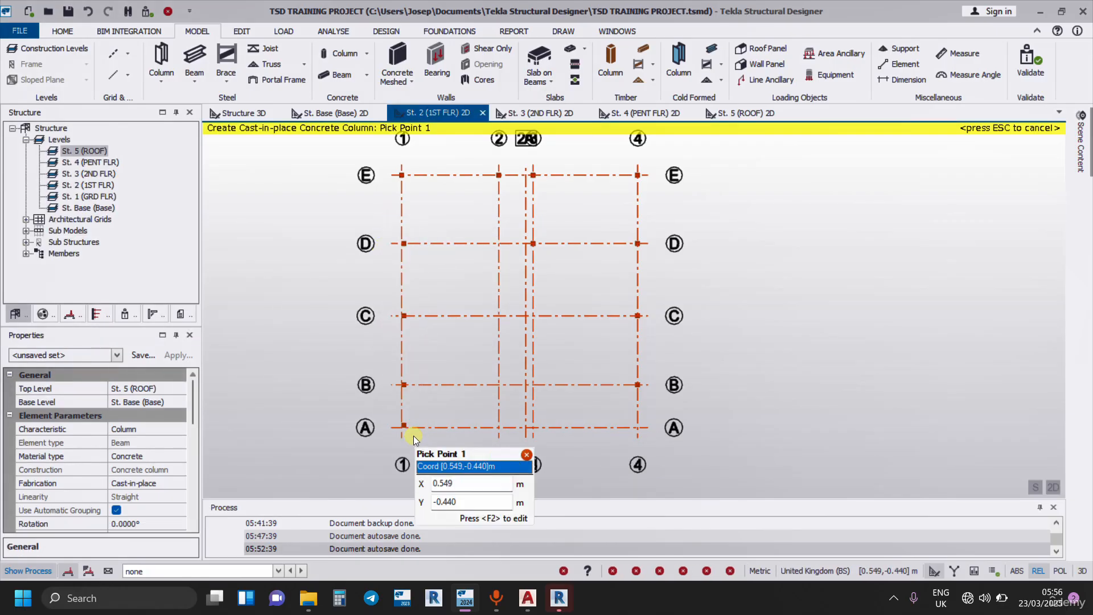
scroll(377, 410, "up", 1)
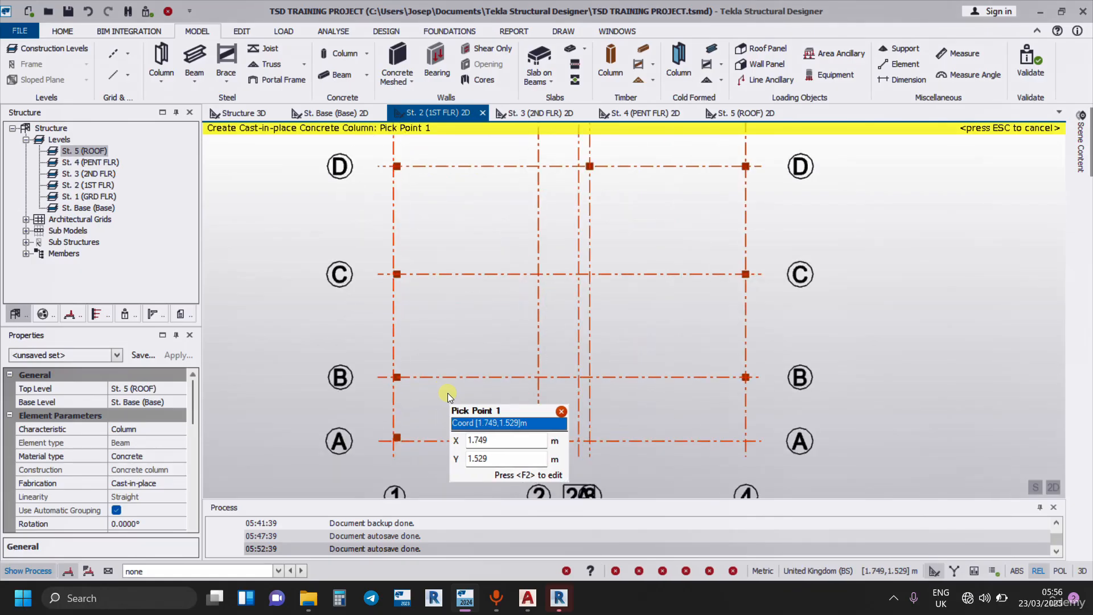
scroll(438, 400, "up", 1)
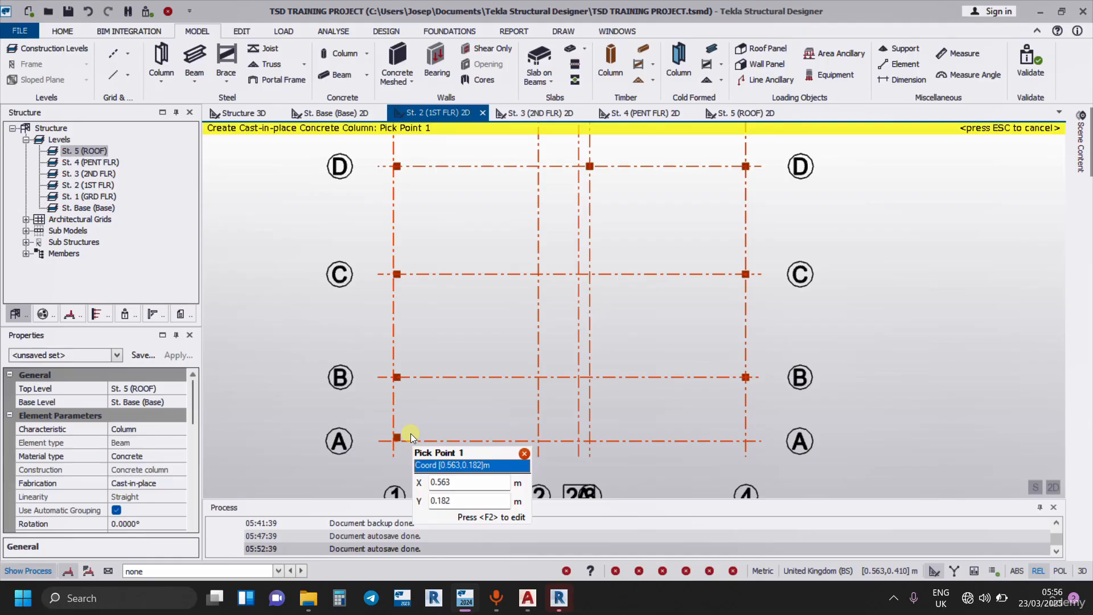
scroll(463, 282, "down", 3)
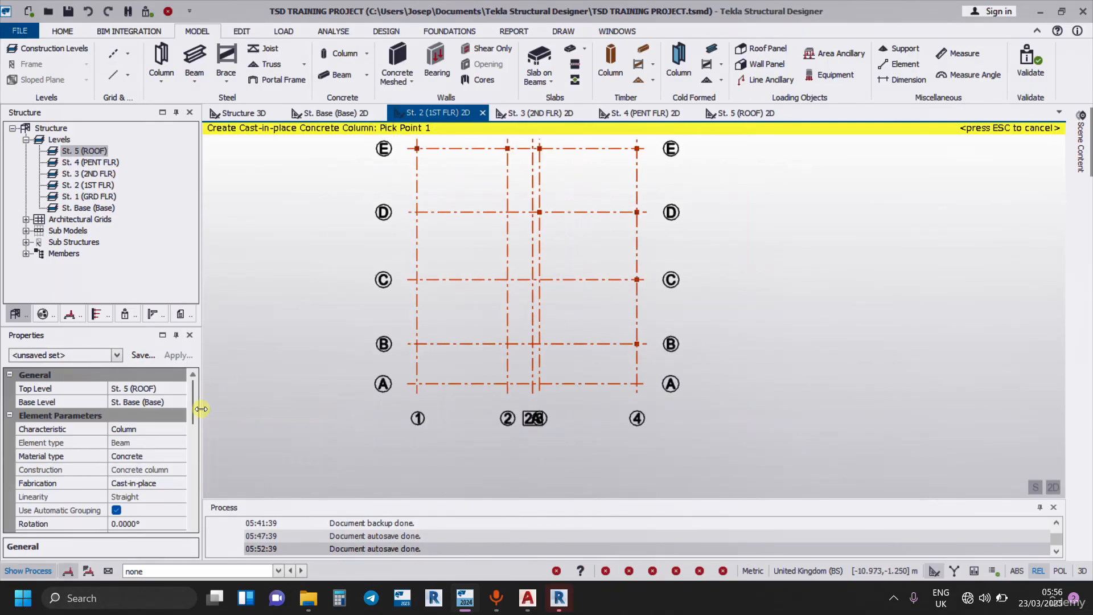
- Turn off automatic alignment and place columns along gridline 1 at its intersections with gridlines D, C, B and A
left_click_drag(191, 404, 206, 462)
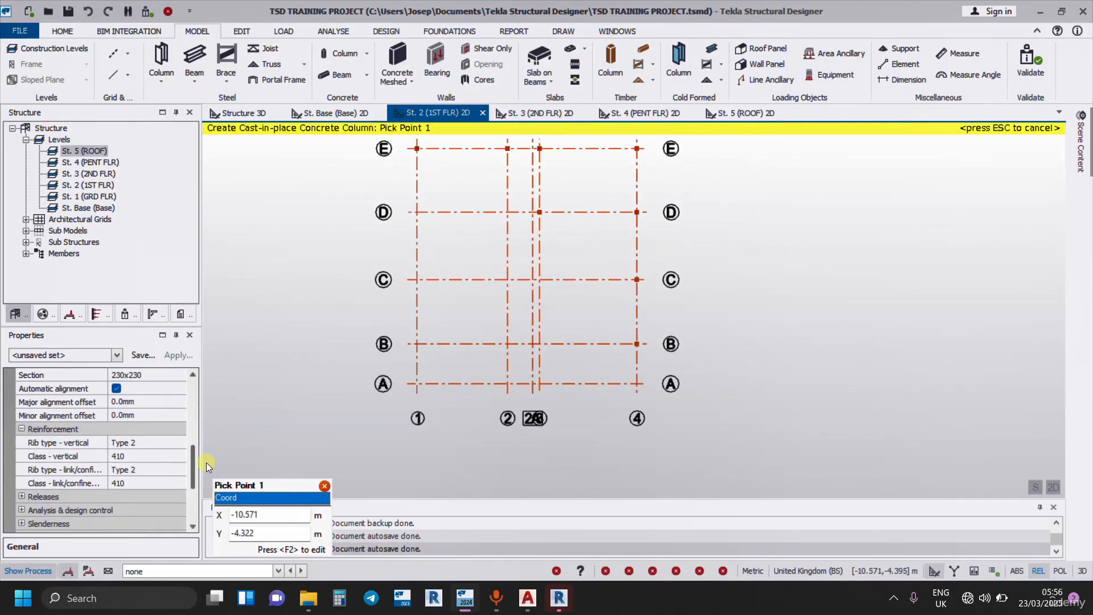
left_click(116, 387)
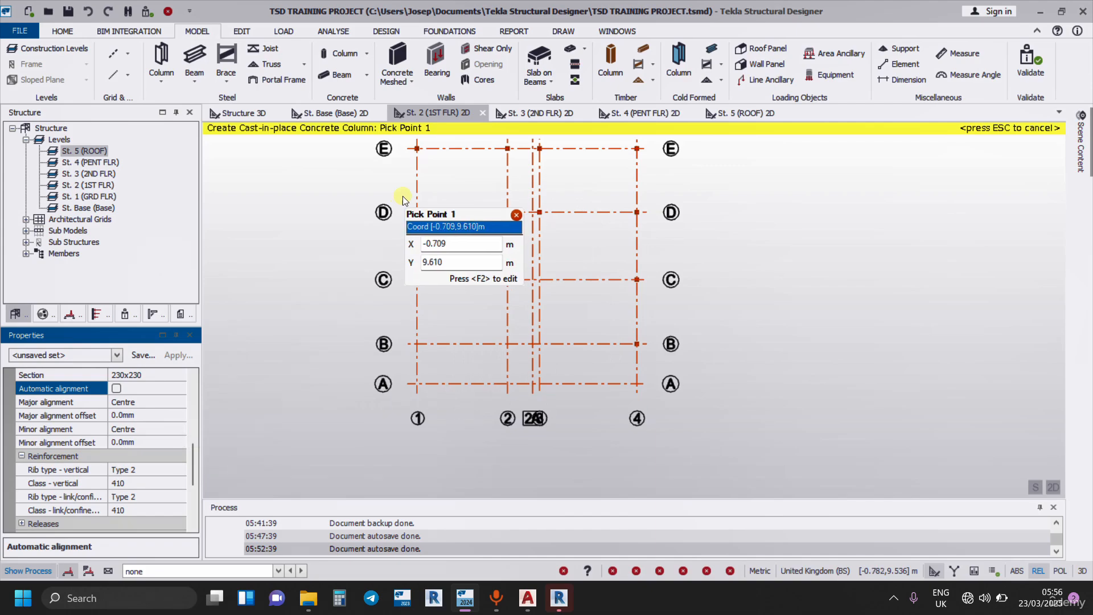
left_click(417, 212)
scroll(438, 399, "up", 2)
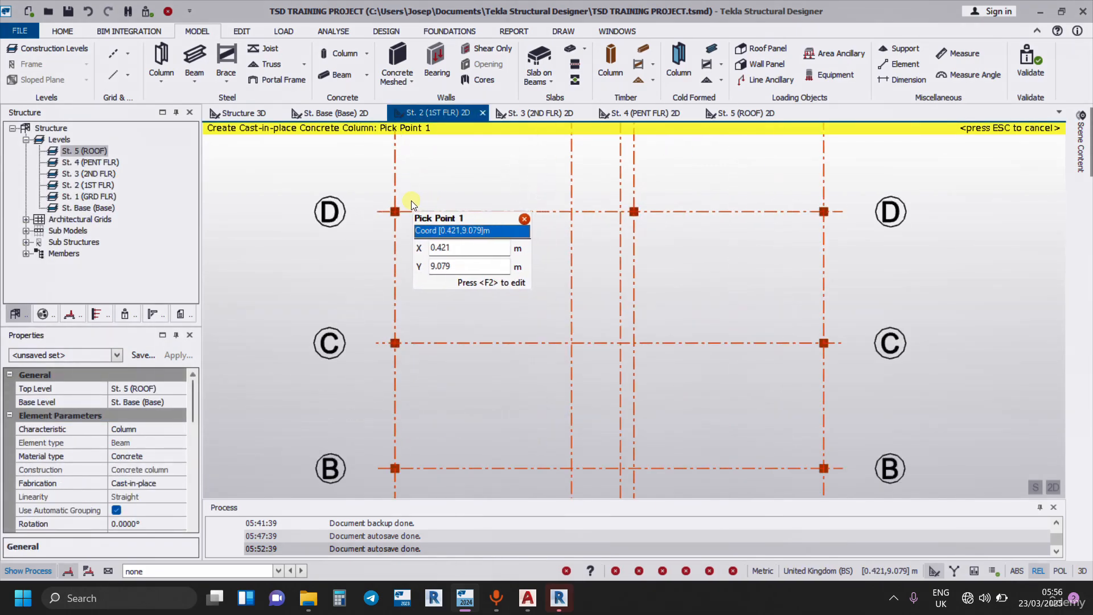
scroll(411, 200, "up", 1)
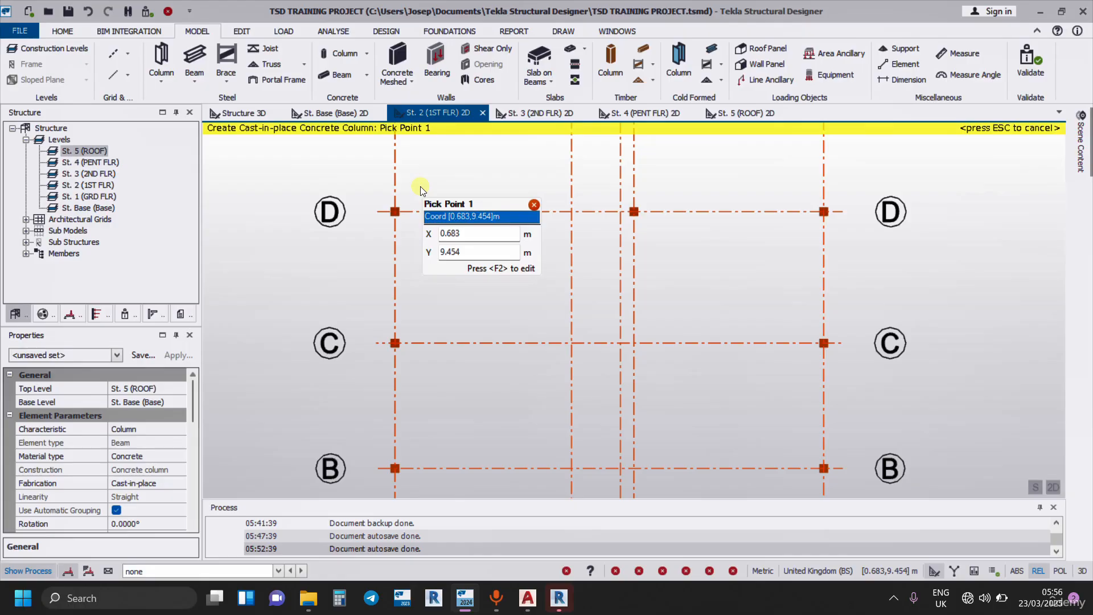
scroll(420, 187, "down", 2)
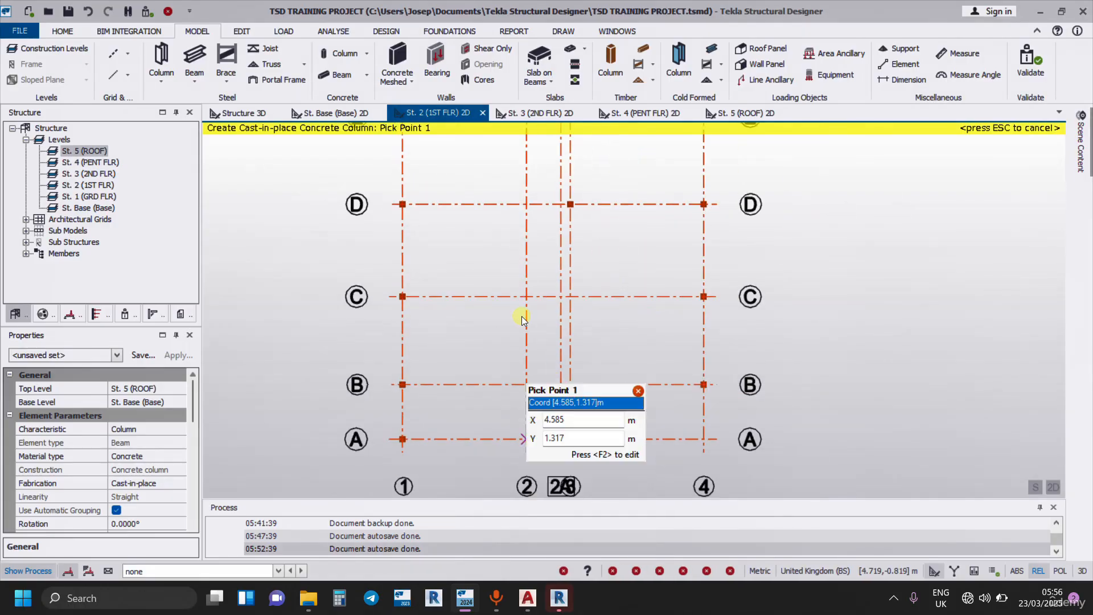
- Place columns along gridline 2 at its intersections with D, C, B and A, and on gridline 3 at B and C
left_click(507, 187)
left_click_drag(533, 404, 549, 456)
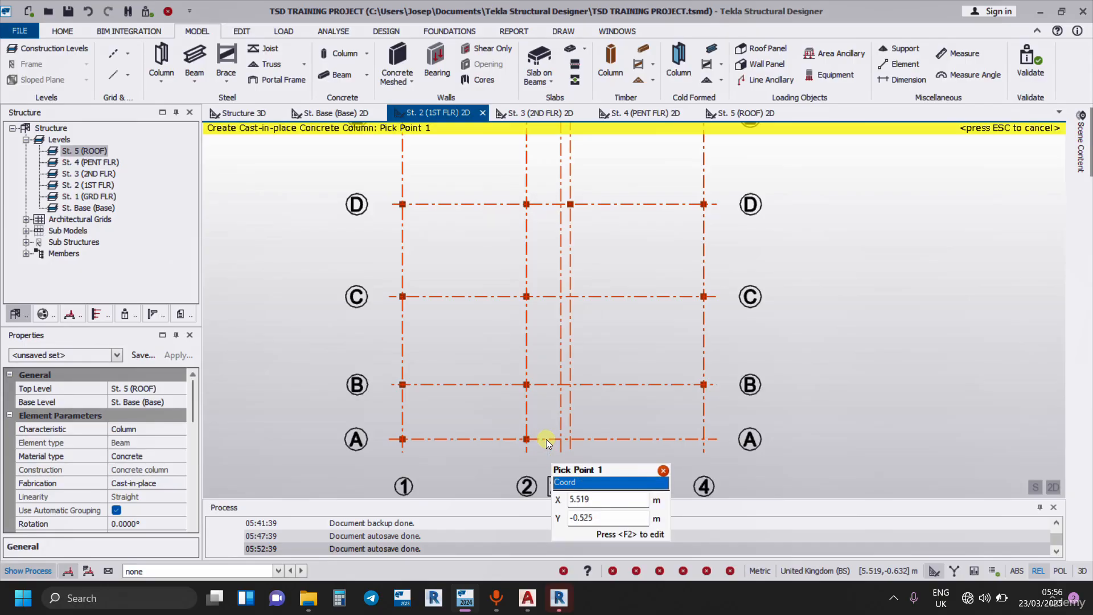
scroll(542, 341, "down", 2)
scroll(598, 366, "up", 1)
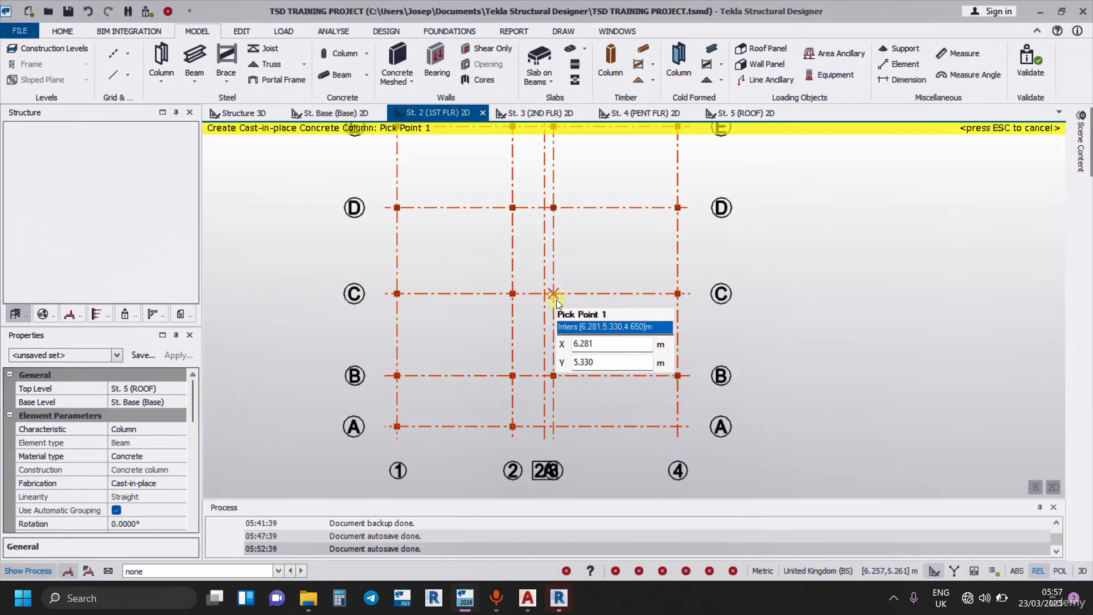
scroll(568, 386, "down", 1)
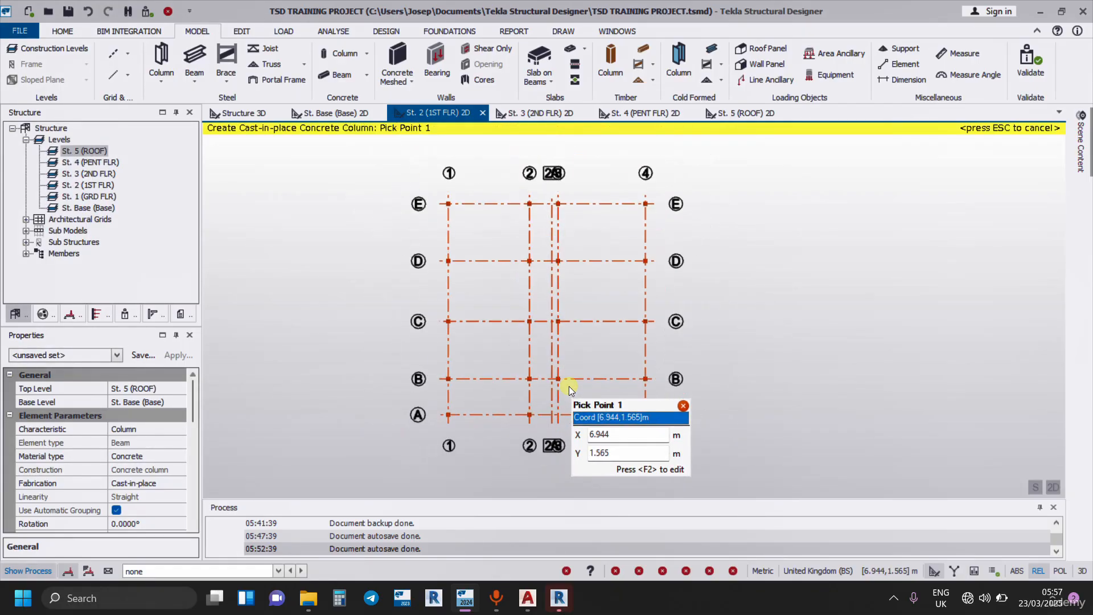
scroll(569, 386, "up", 1)
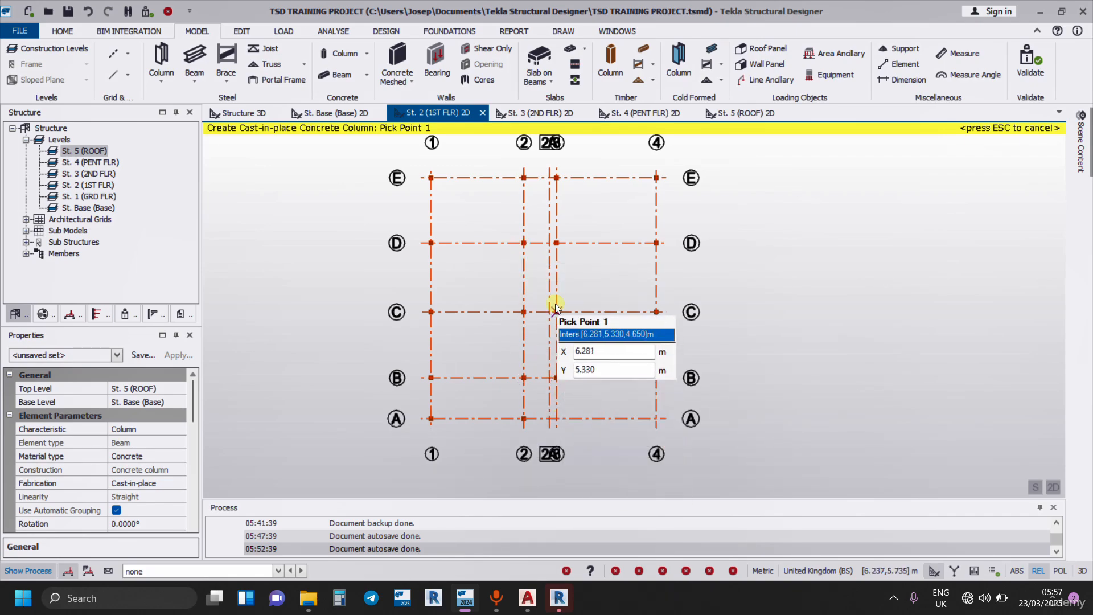
- Switch to the AutoCAD drawing, check the column mark at A/3 on the first floor layout, and return to Tekla Structural Designer
left_click(524, 595)
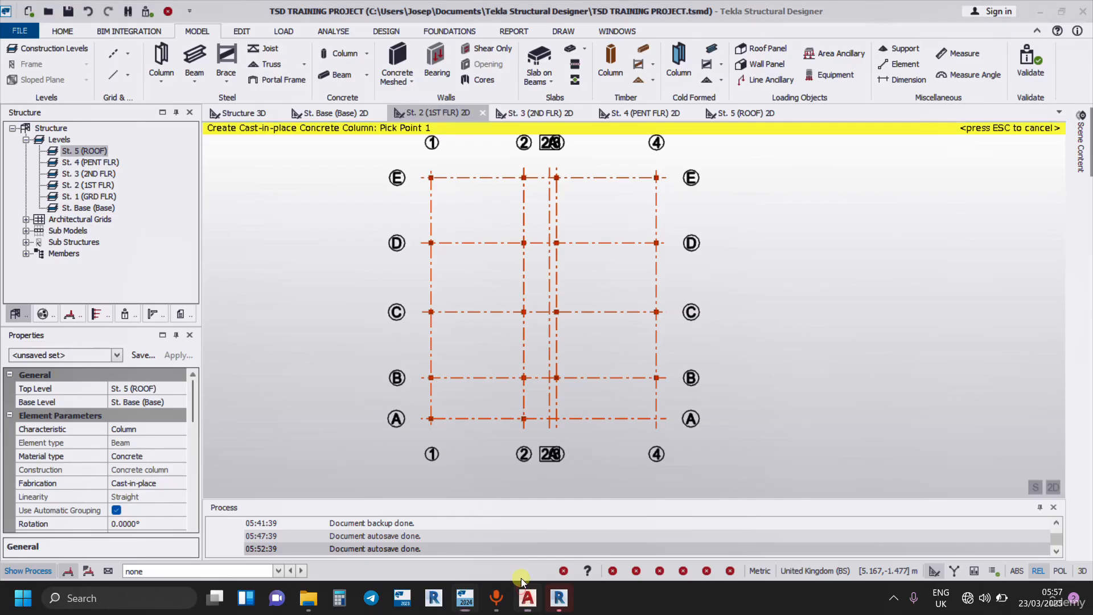
mouse_move(684, 390)
middle_mouse_down()
mouse_move(671, 367)
mouse_move(646, 391)
mouse_move(620, 342)
middle_mouse_up()
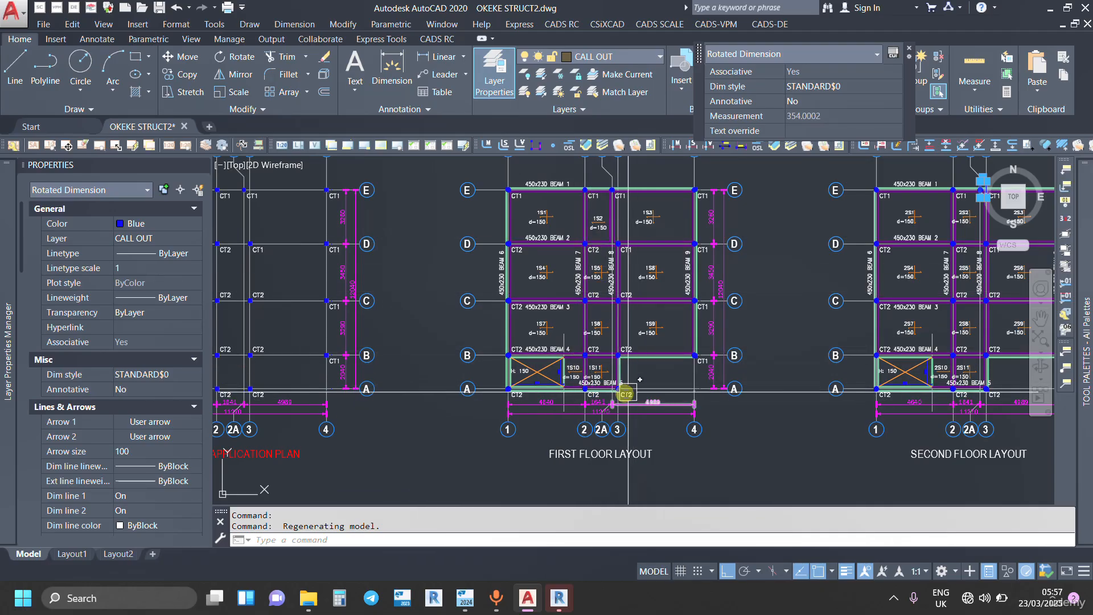
left_click(1044, 10)
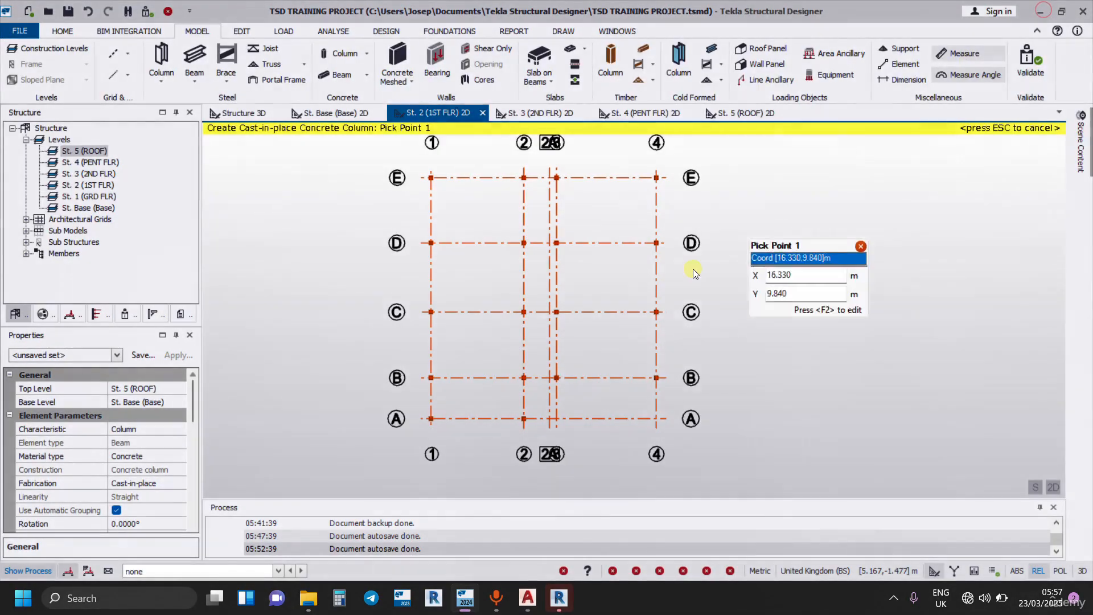
- Place a column at grid intersection A/3 and end the column placement
scroll(563, 404, "up", 2)
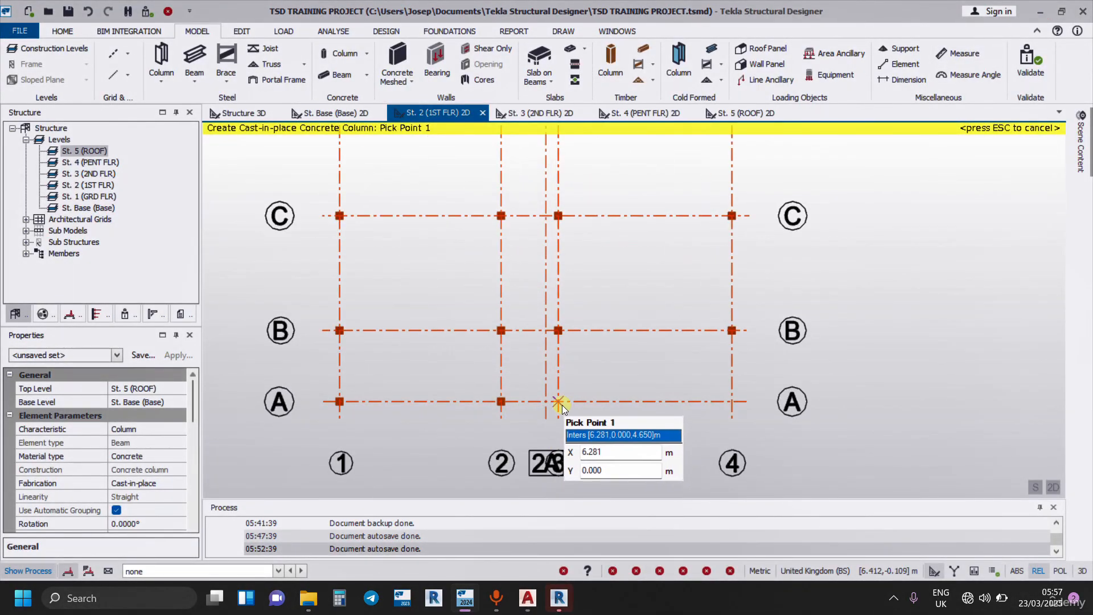
scroll(578, 436, "down", 2)
middle_click_drag(574, 279, 581, 318)
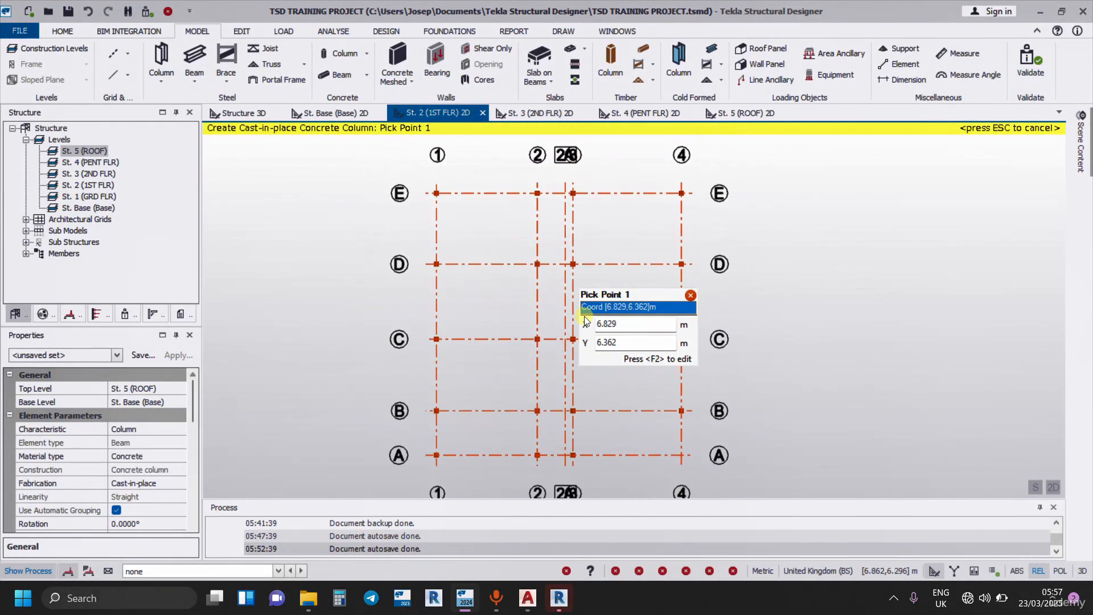
scroll(673, 271, "down", 1)
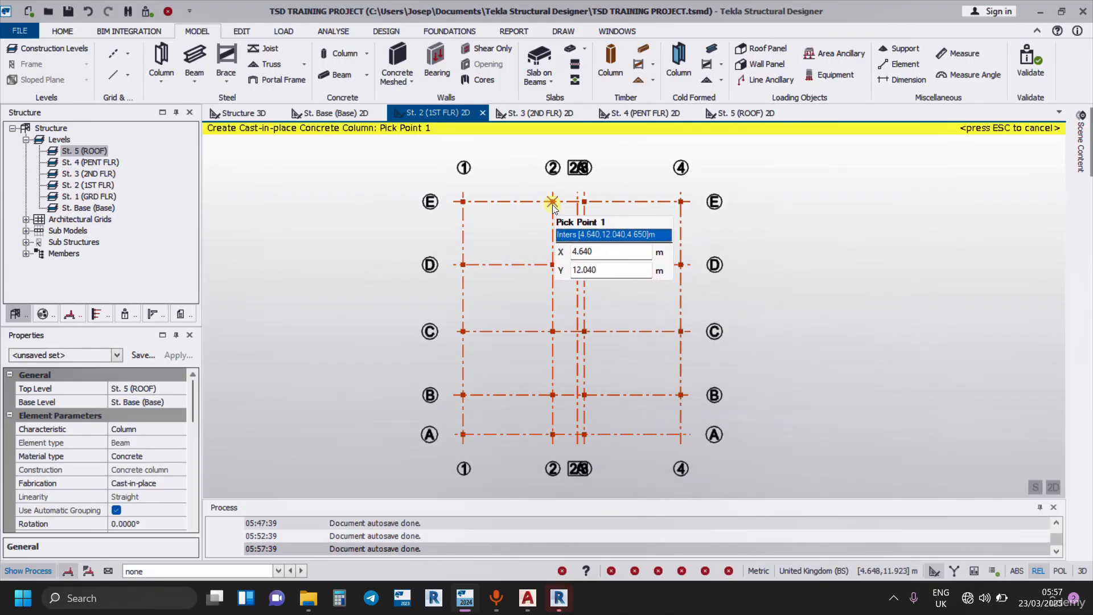
key("Escape")
- Examine the column heights in the 3D structure view, from the front and at an angle
mouse_move(552, 206)
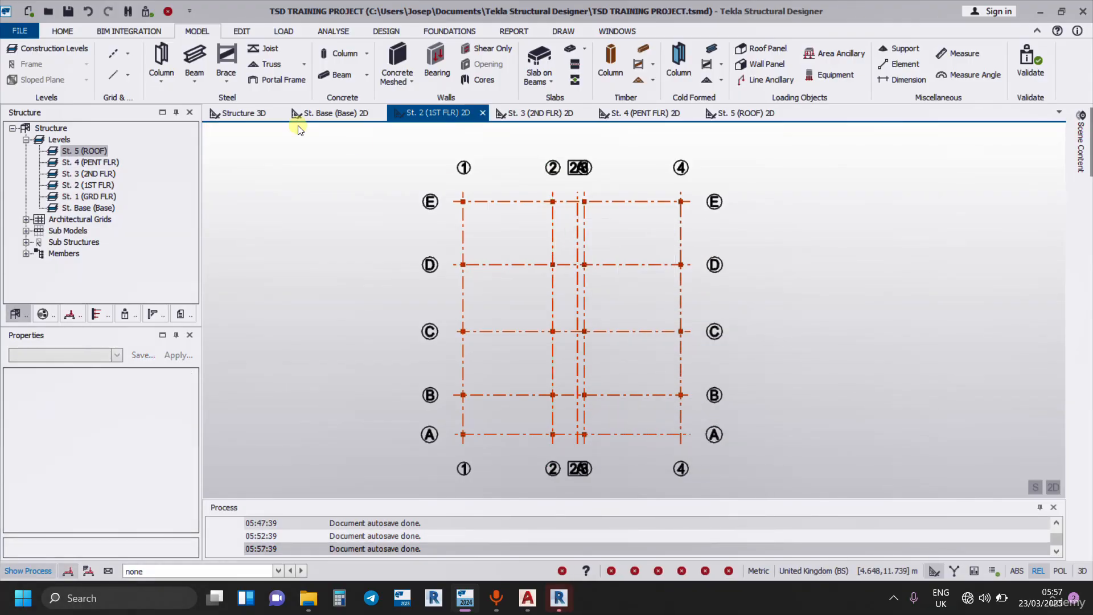
left_click(250, 115)
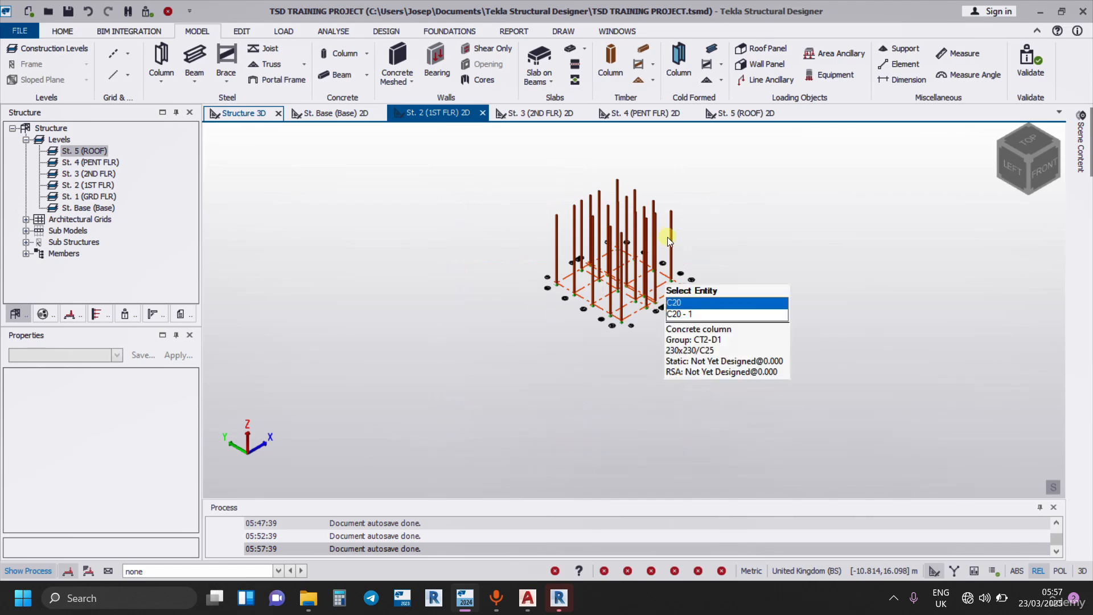
scroll(667, 237, "up", 5)
scroll(730, 342, "up", 1)
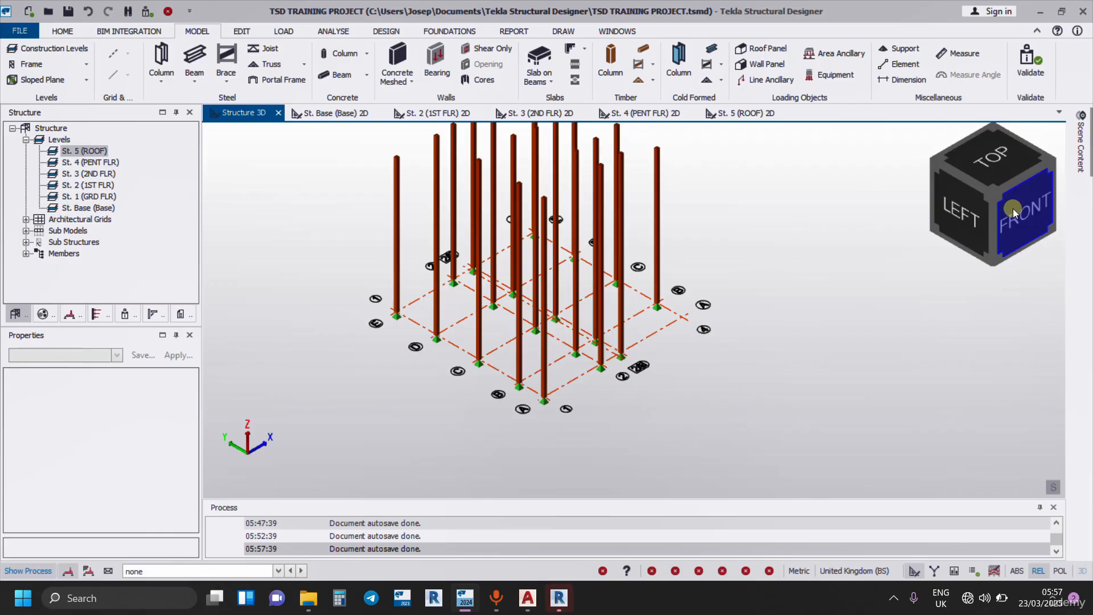
left_click(1013, 209)
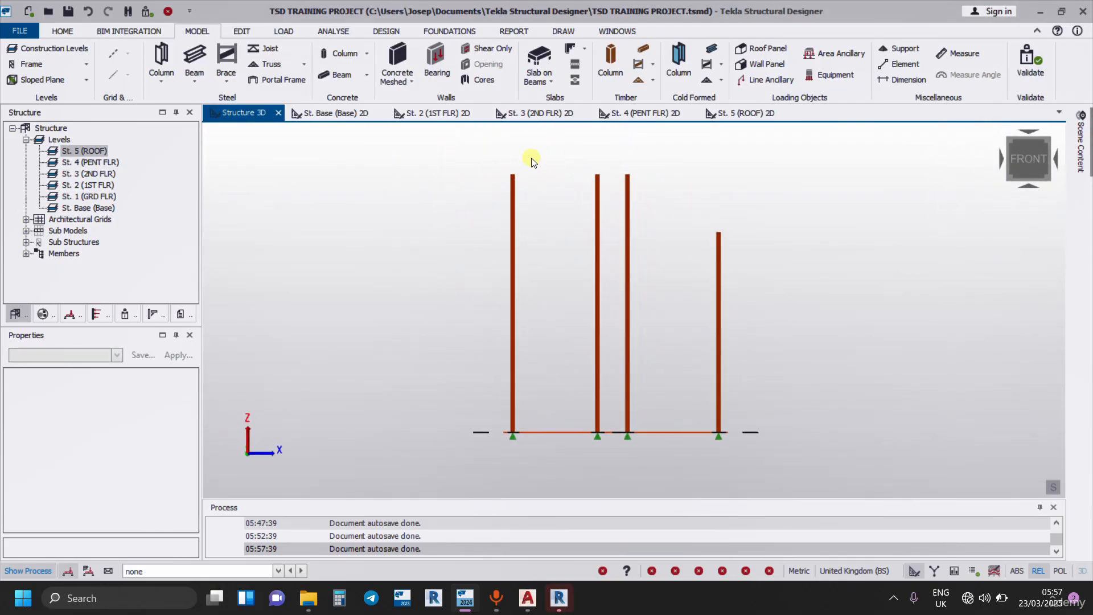
left_click(627, 205)
mouse_move(719, 240)
right_click_drag(876, 251, 651, 253)
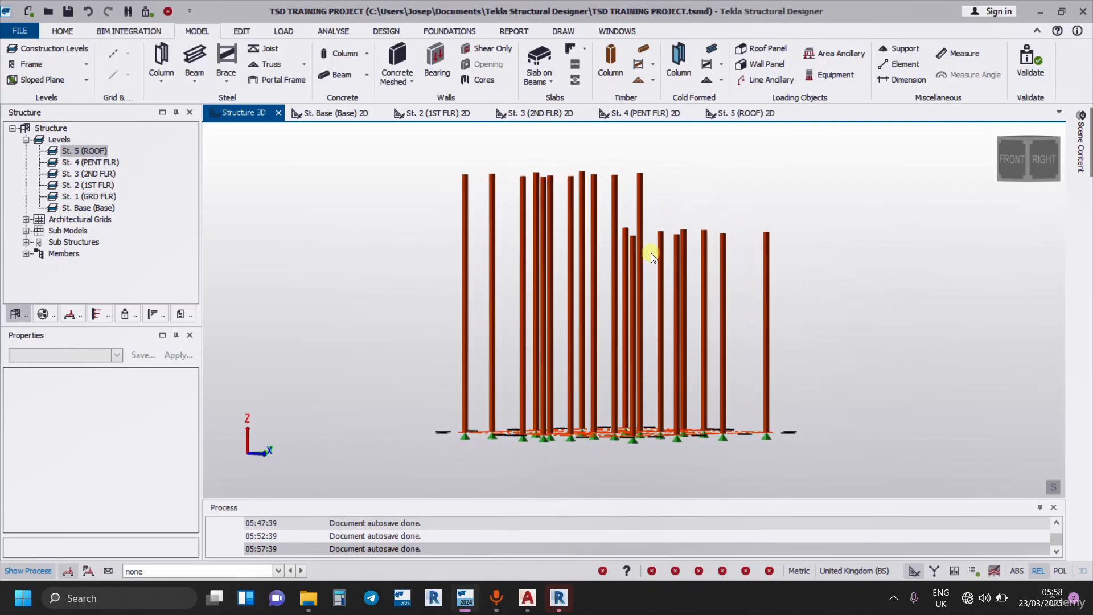
- Select all the supports at the column bases and set their Mx and My restraints to Fixed
left_click_drag(442, 411, 774, 470)
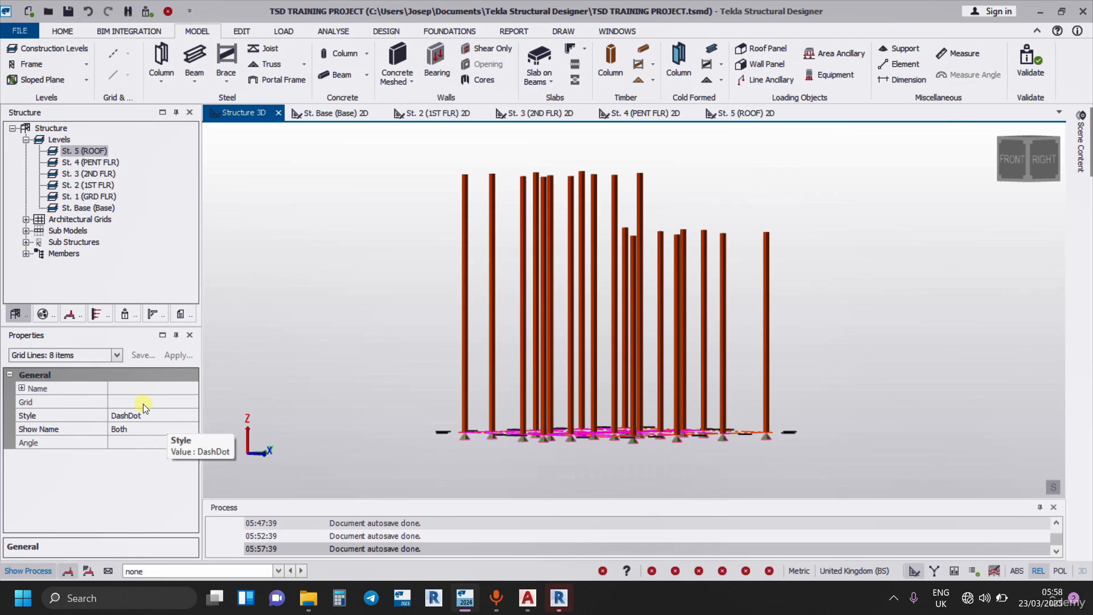
left_click(118, 355)
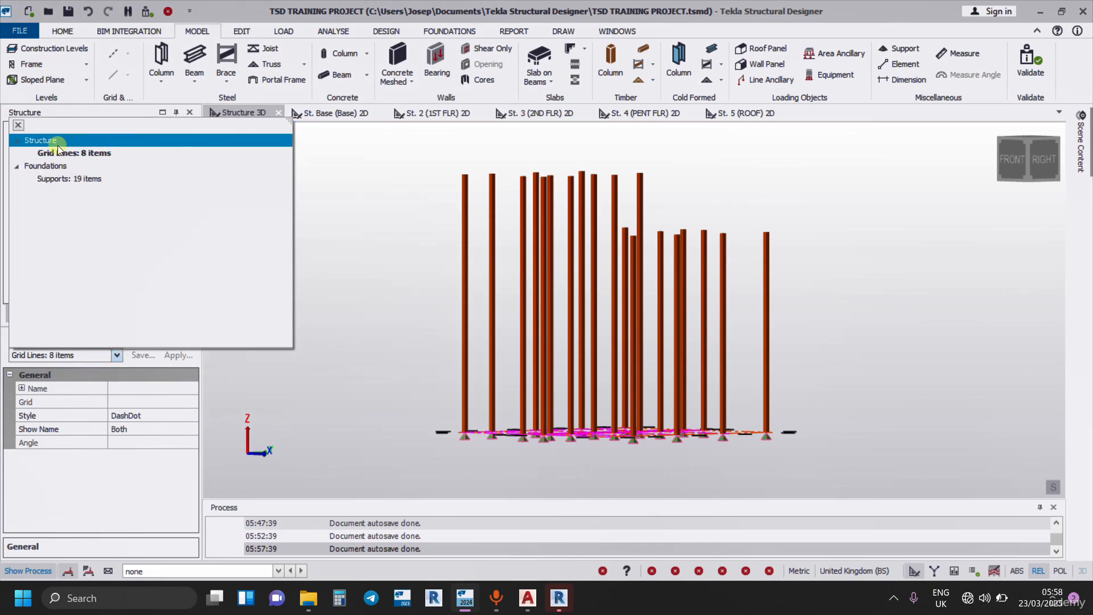
left_click(57, 178)
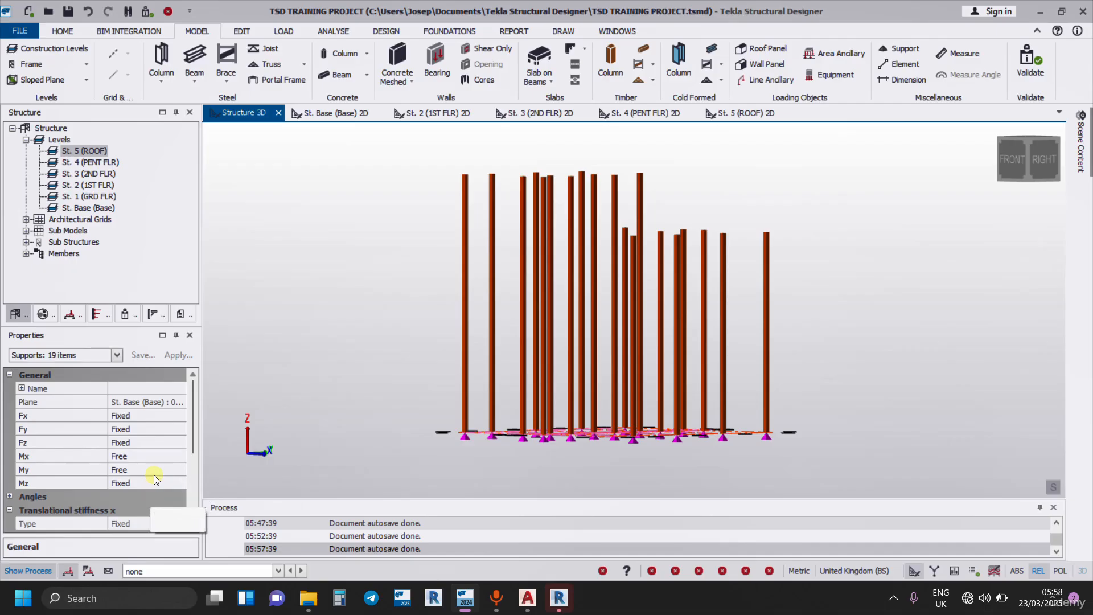
left_click(177, 456)
left_click(178, 456)
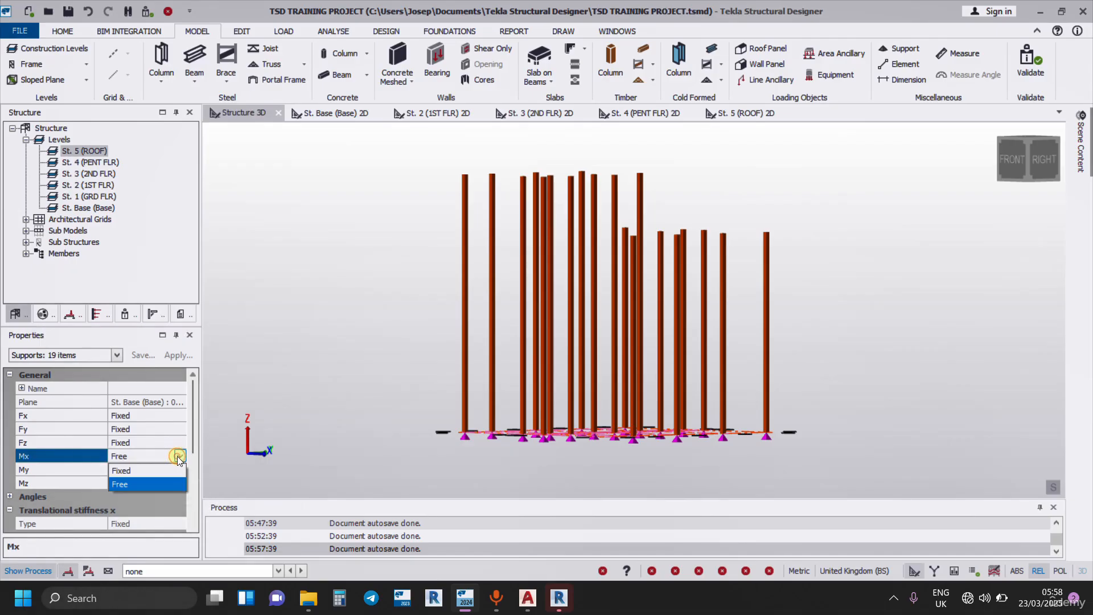
left_click(135, 470)
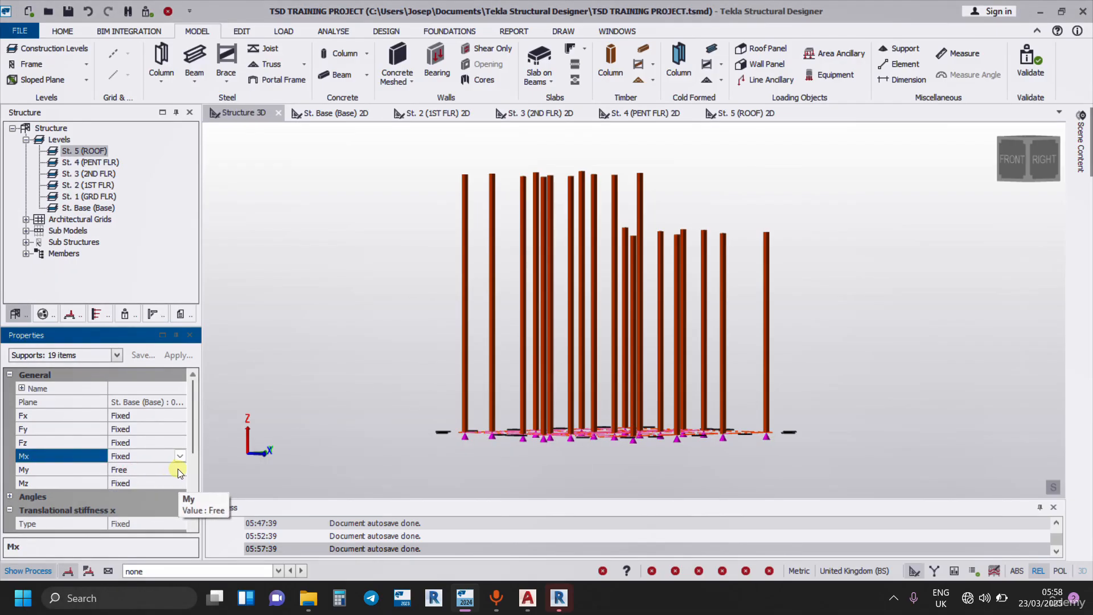
left_click(179, 469)
left_click(181, 469)
left_click(123, 483)
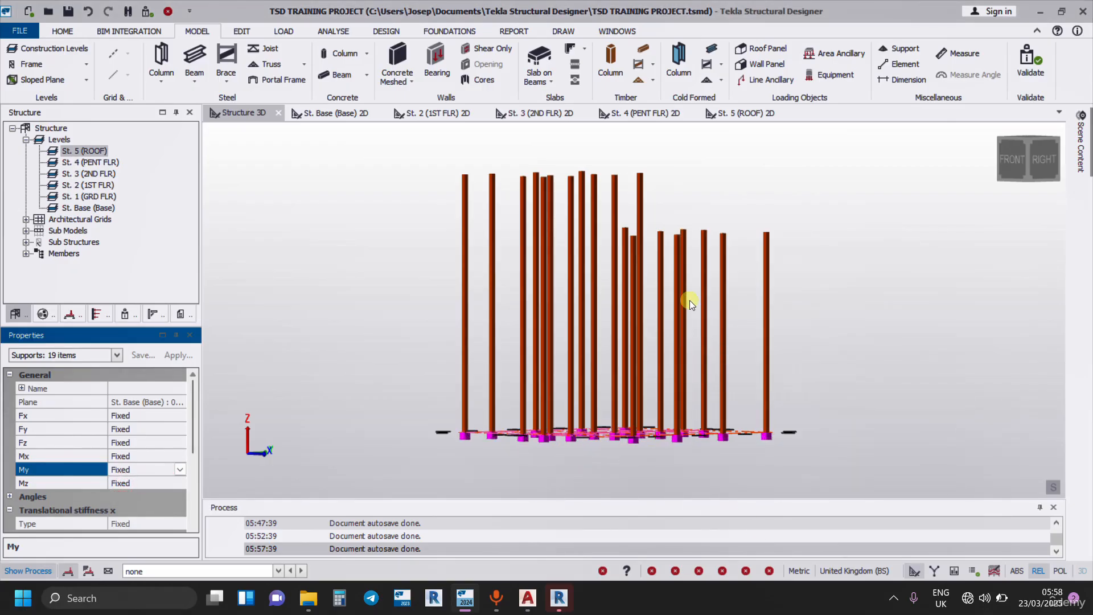
- Orbit around the column bases to examine the supports in 3D, and clear the selection
right_click_drag(839, 284, 796, 367)
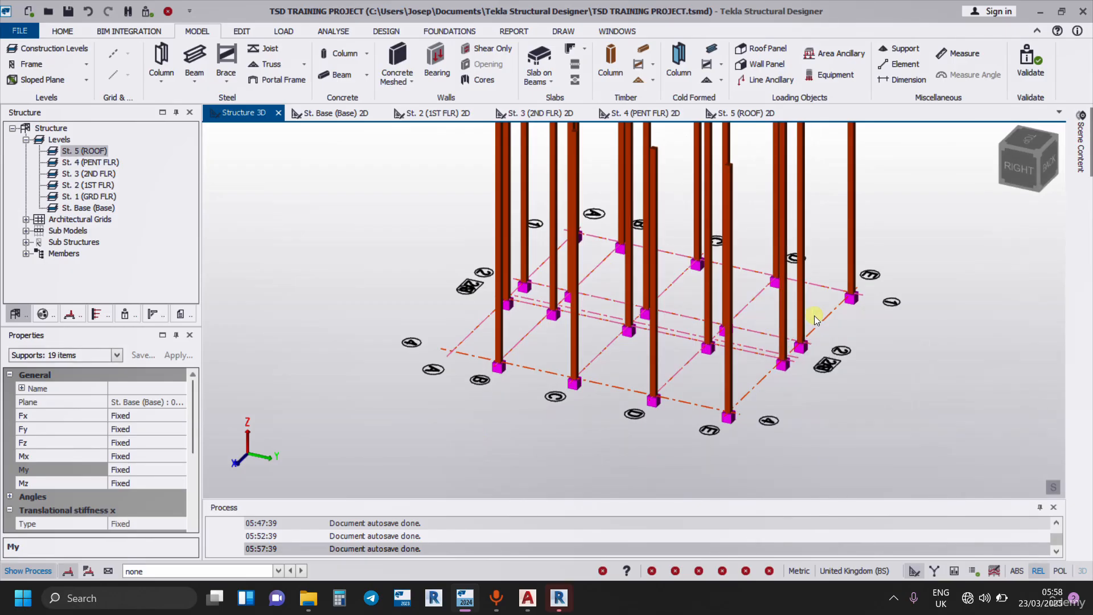
middle_click_drag(891, 325, 784, 382)
scroll(815, 370, "down", 3)
middle_click_drag(699, 443, 690, 445)
key("Escape")
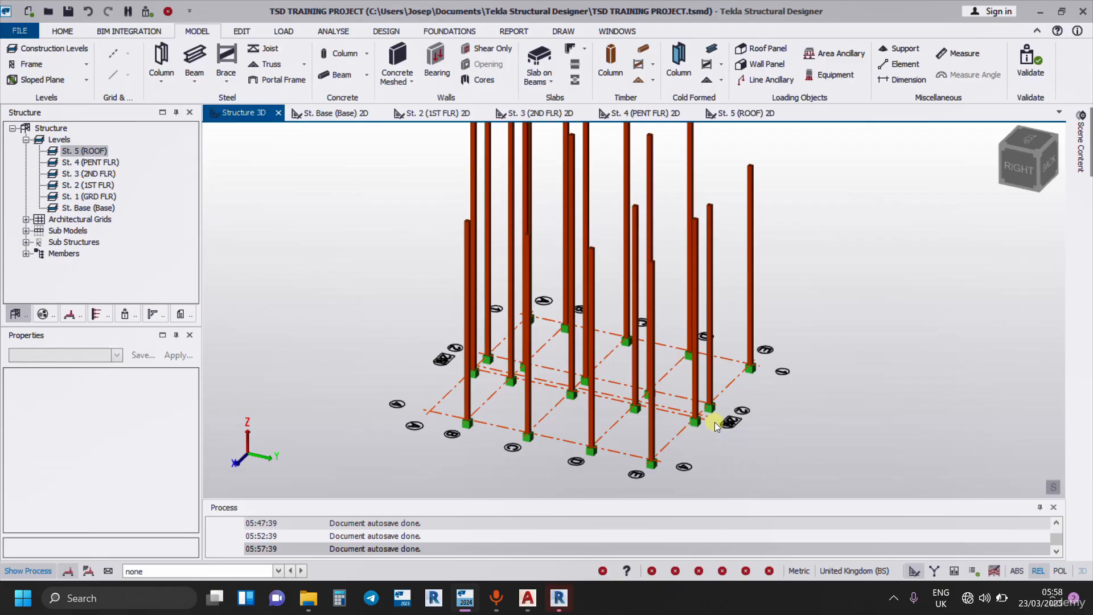
mouse_move(737, 423)
middle_click_drag(733, 422, 744, 336, "shift")
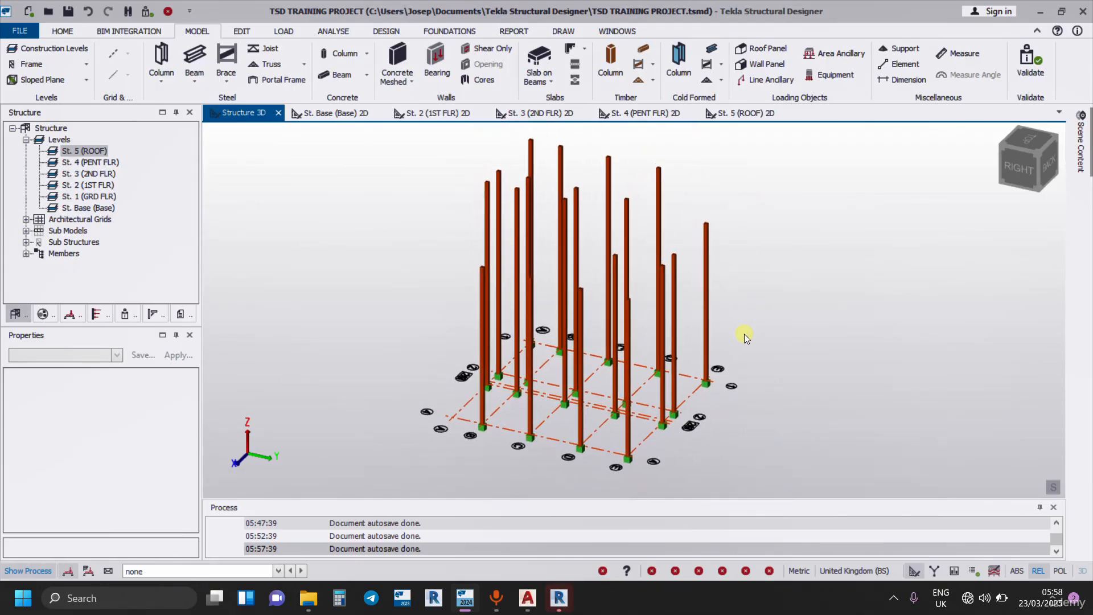